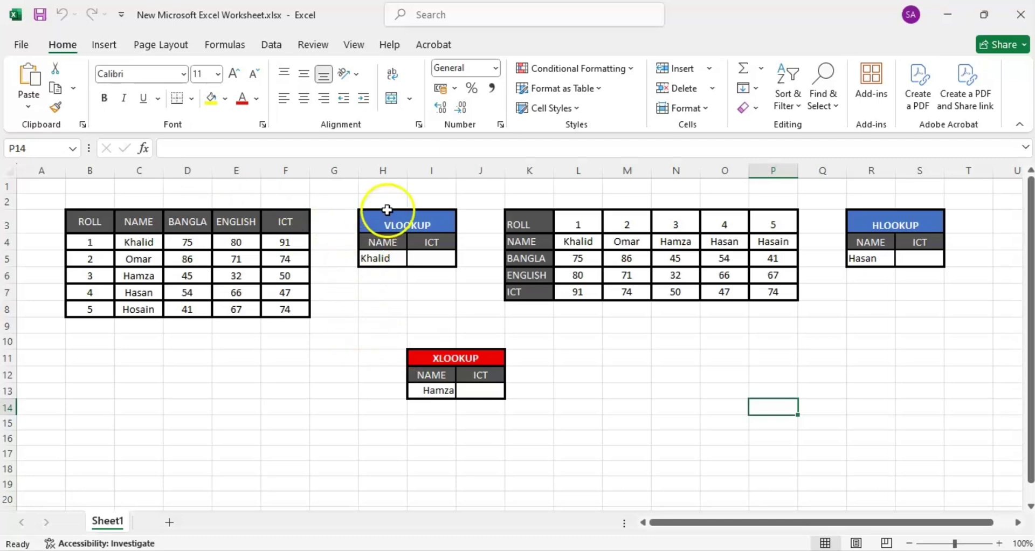
Step: Examine the VLOOKUP, HLOOKUP and XLOOKUP result tables, and the headers and student names of the vertical marks table
{"action": "left_click", "coordinate": [393, 220]}
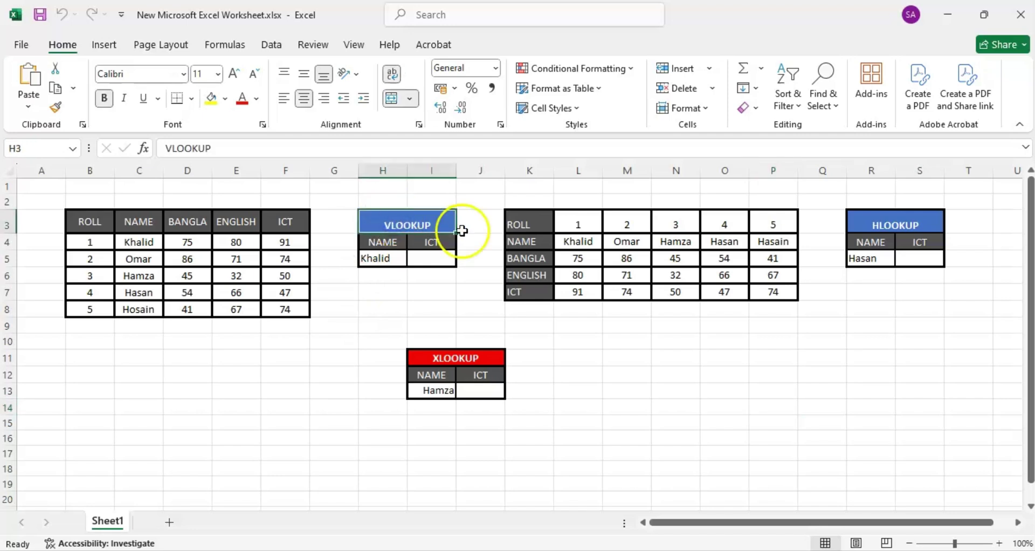
{"action": "left_click", "coordinate": [859, 213]}
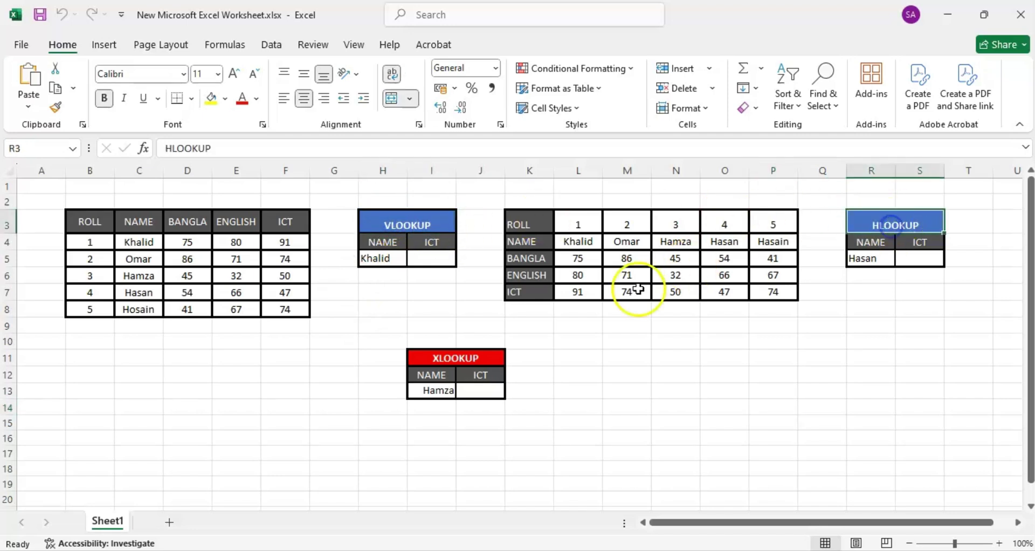
{"action": "left_click", "coordinate": [465, 356]}
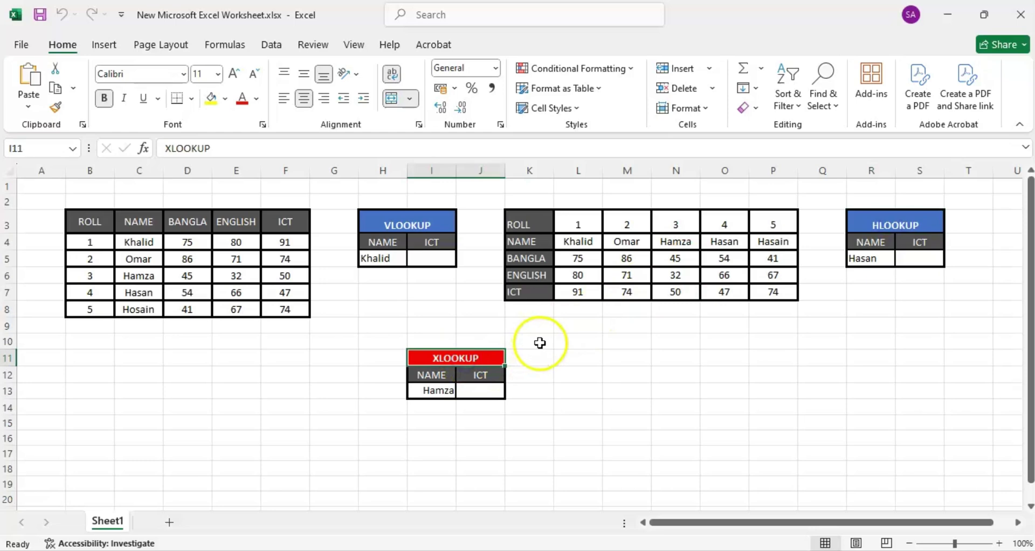
{"action": "left_click", "coordinate": [439, 312]}
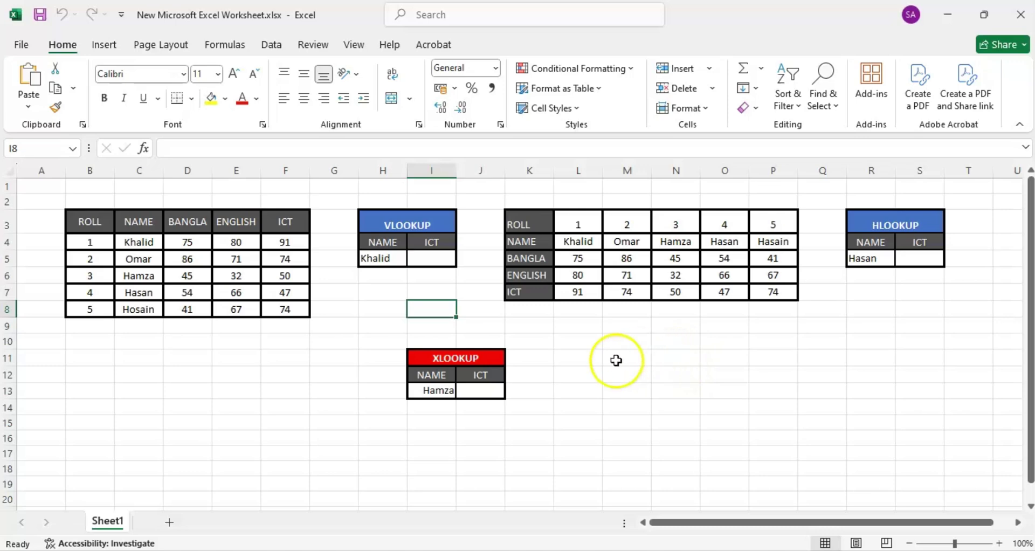
{"action": "left_click", "coordinate": [89, 222]}
{"action": "left_click", "coordinate": [136, 224]}
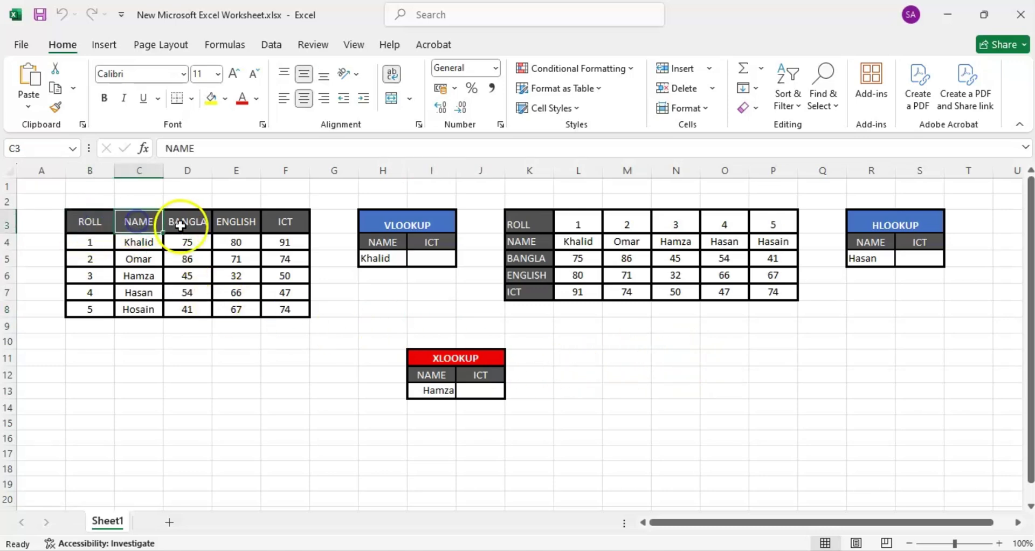
{"action": "left_click", "coordinate": [188, 223]}
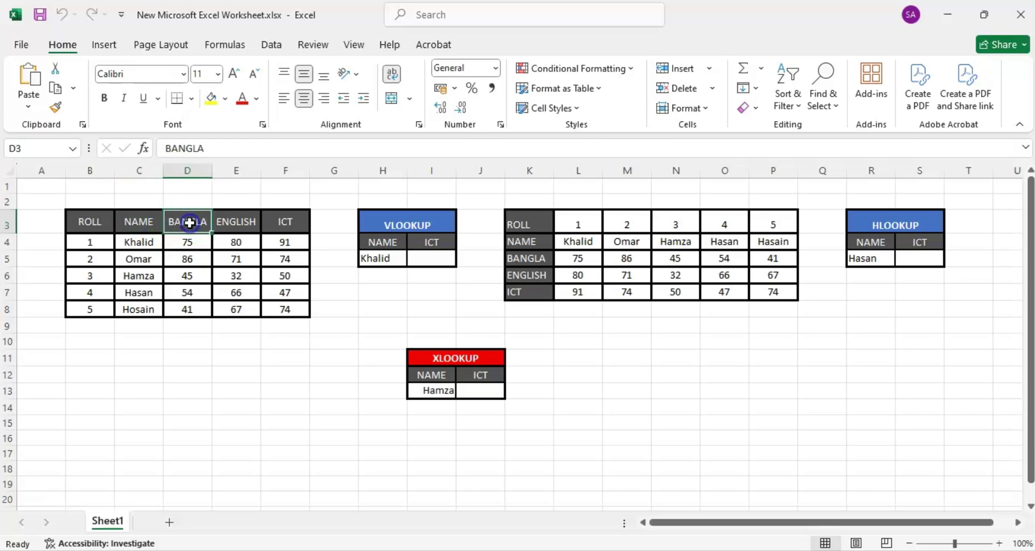
{"action": "left_click", "coordinate": [237, 222]}
{"action": "left_click", "coordinate": [289, 224]}
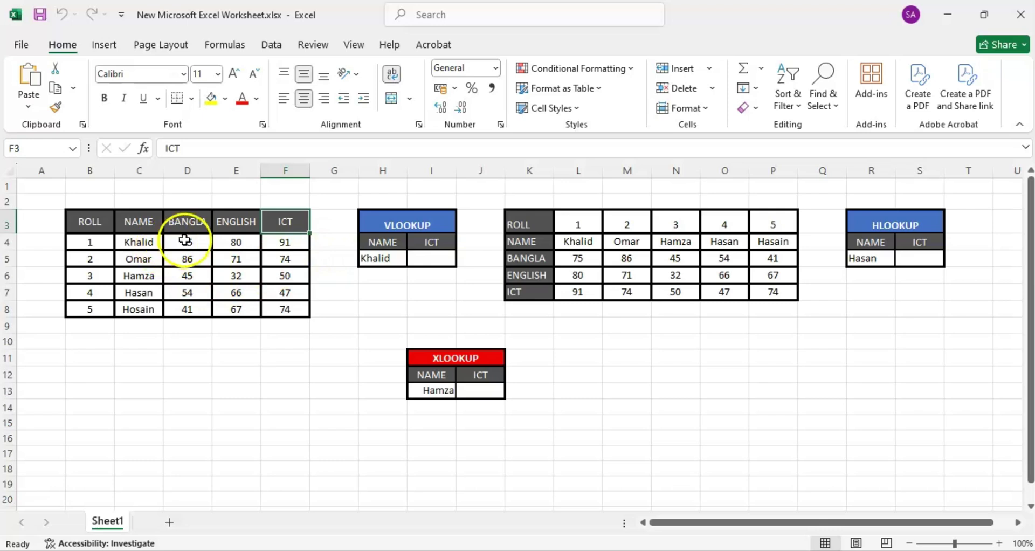
{"action": "left_click", "coordinate": [149, 244]}
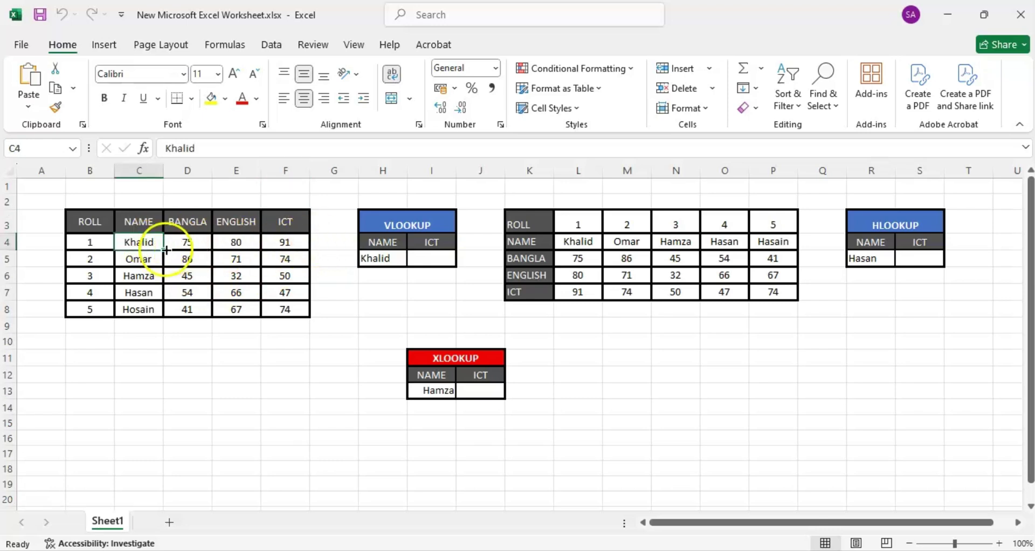
{"action": "left_click", "coordinate": [139, 273]}
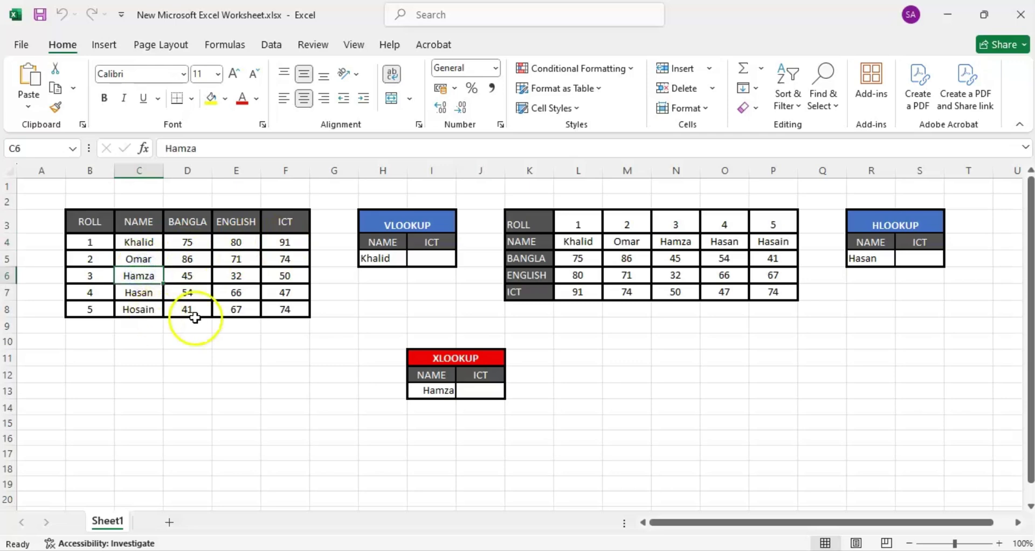
{"action": "left_click", "coordinate": [219, 358]}
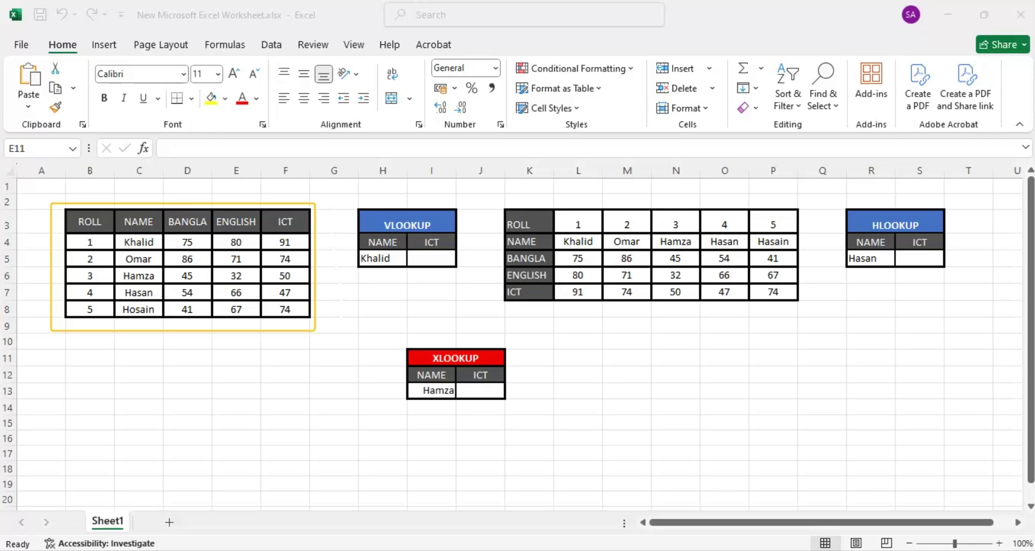
{"action": "mouse_move", "coordinate": [340, 221]}
{"action": "left_mouse_down"}
{"action": "mouse_move", "coordinate": [338, 385]}
{"action": "mouse_move", "coordinate": [321, 362]}
{"action": "mouse_move", "coordinate": [359, 350]}
{"action": "left_mouse_up"}
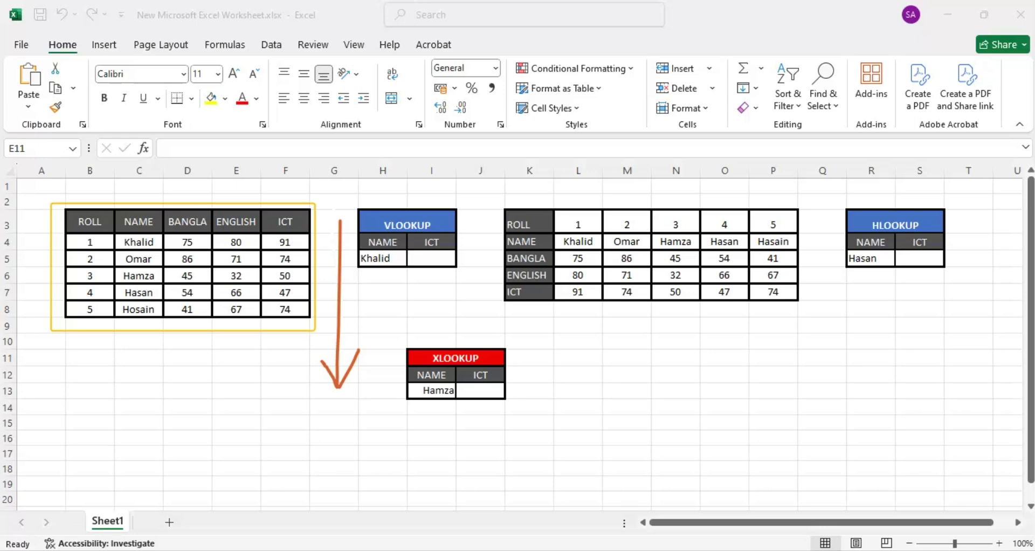
{"action": "mouse_move", "coordinate": [199, 242]}
{"action": "left_mouse_down"}
{"action": "mouse_move", "coordinate": [196, 316]}
{"action": "mouse_move", "coordinate": [198, 291]}
{"action": "mouse_move", "coordinate": [196, 315]}
{"action": "mouse_move", "coordinate": [216, 286]}
{"action": "left_mouse_up"}
{"action": "mouse_move", "coordinate": [149, 452]}
{"action": "left_mouse_down"}
{"action": "mouse_move", "coordinate": [658, 450]}
{"action": "mouse_move", "coordinate": [624, 439]}
{"action": "mouse_move", "coordinate": [611, 469]}
{"action": "left_mouse_up"}
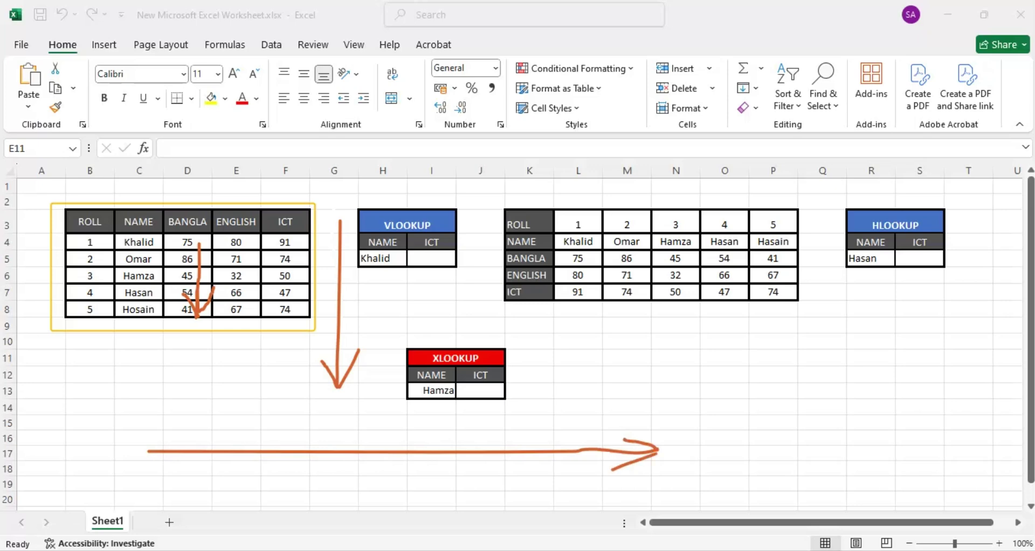
{"action": "mouse_move", "coordinate": [246, 244]}
{"action": "left_mouse_down"}
{"action": "mouse_move", "coordinate": [247, 323]}
{"action": "mouse_move", "coordinate": [259, 305]}
{"action": "left_mouse_up"}
{"action": "mouse_move", "coordinate": [367, 227]}
{"action": "left_mouse_down"}
{"action": "mouse_move", "coordinate": [402, 198]}
{"action": "mouse_move", "coordinate": [447, 212]}
{"action": "mouse_move", "coordinate": [372, 243]}
{"action": "mouse_move", "coordinate": [357, 236]}
{"action": "left_mouse_up"}
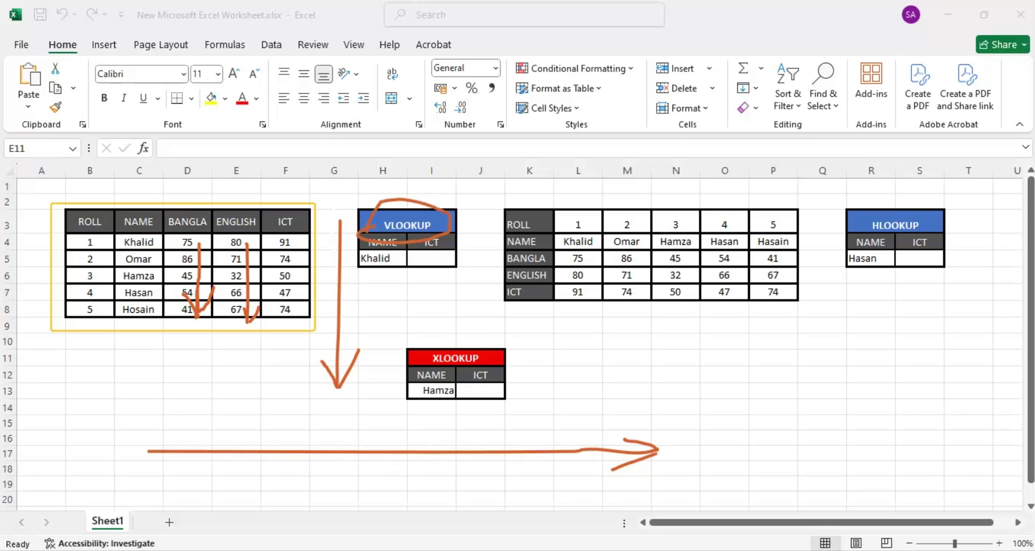
{"action": "key", "text": "Escape"}
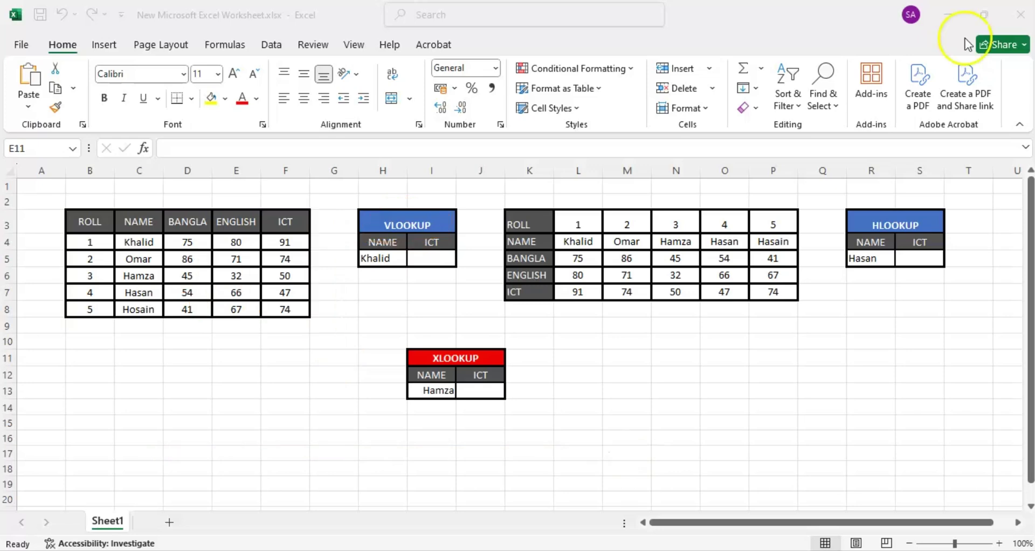
Step: Start a VLOOKUP formula in cell I5 with H5 as the lookup value
{"action": "left_click", "coordinate": [424, 261]}
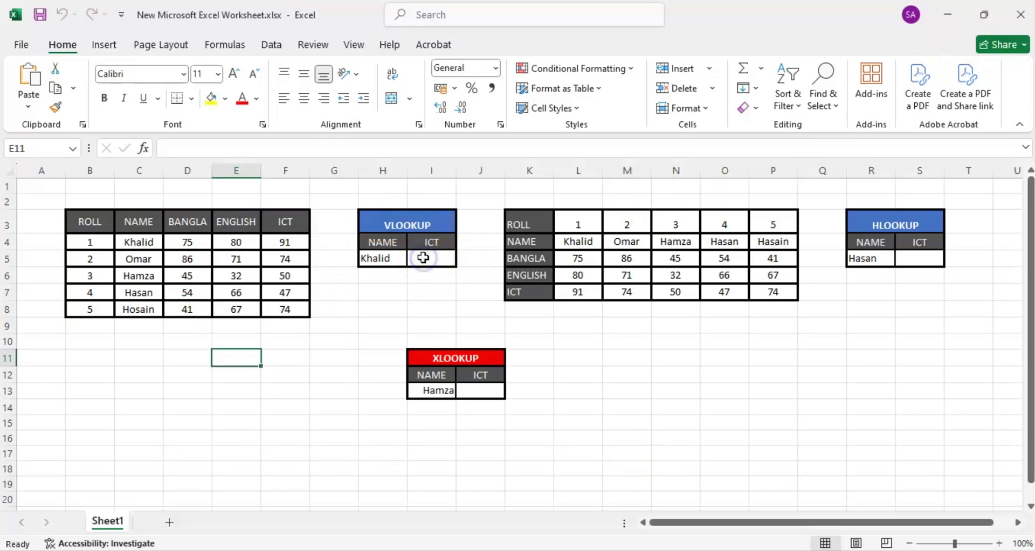
{"action": "left_click", "coordinate": [423, 258]}
{"action": "double_click", "coordinate": [423, 258]}
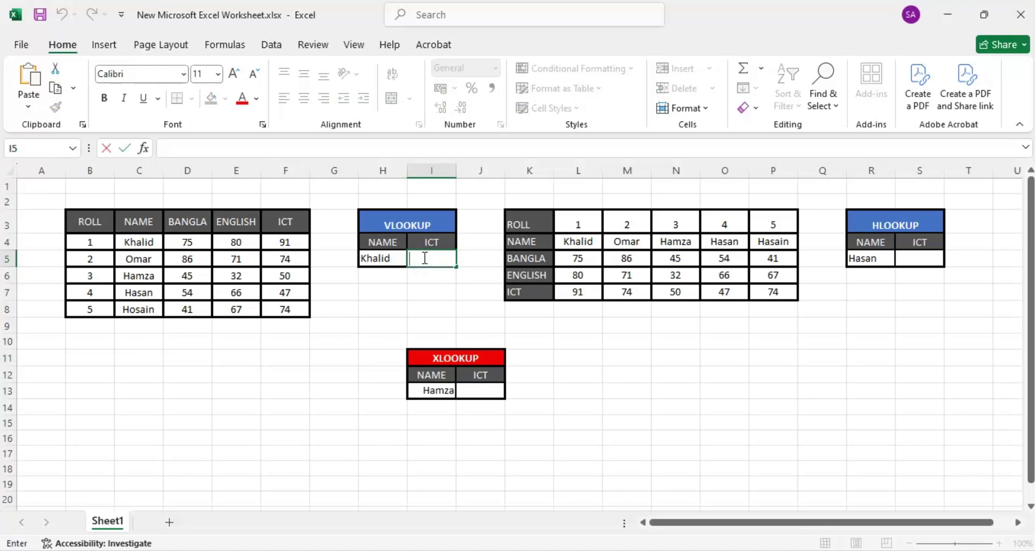
{"action": "type", "text": "="}
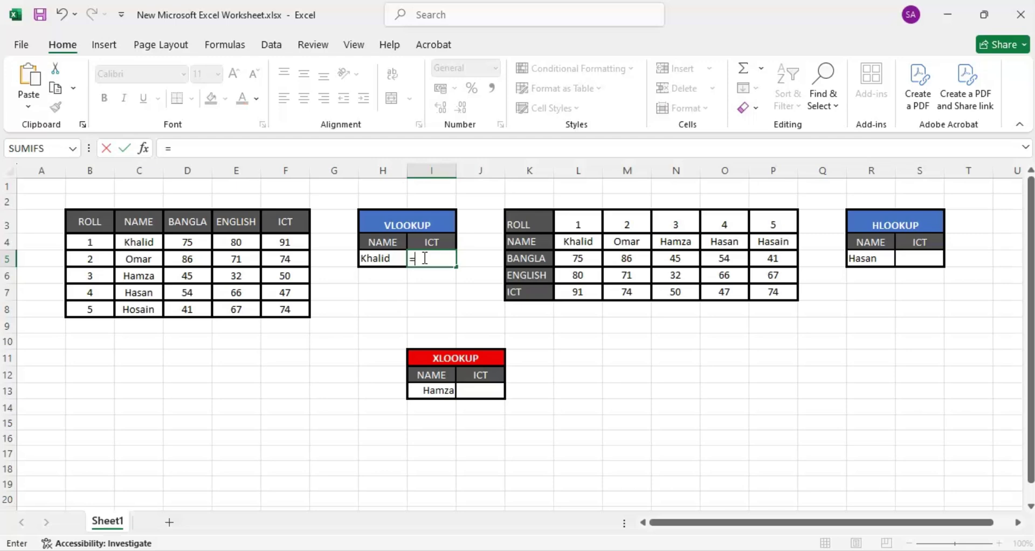
{"action": "type", "text": "vl"}
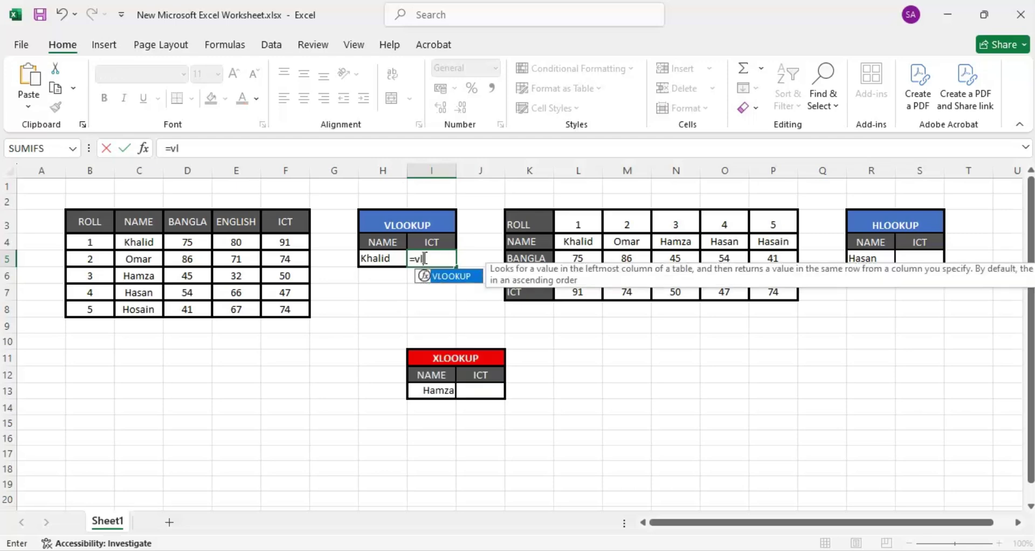
{"action": "key", "text": "Tab"}
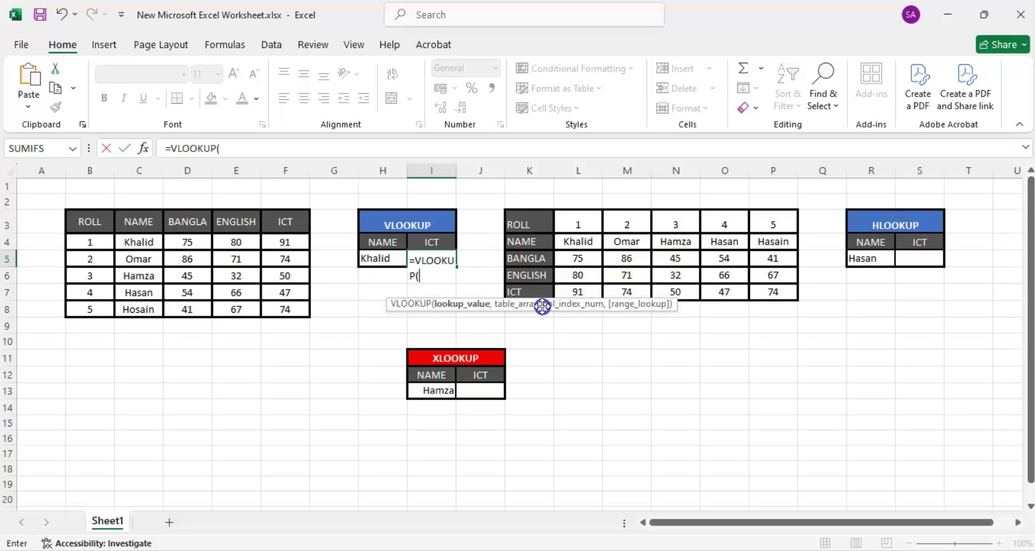
{"action": "left_click_drag", "start_coordinate": [585, 293], "coordinate": [252, 365]}
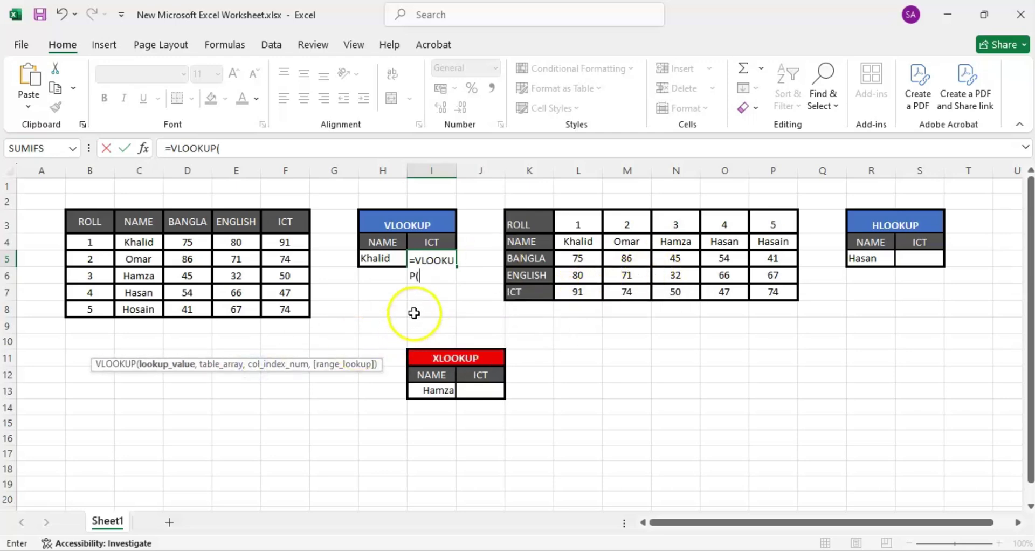
{"action": "left_click", "coordinate": [424, 277]}
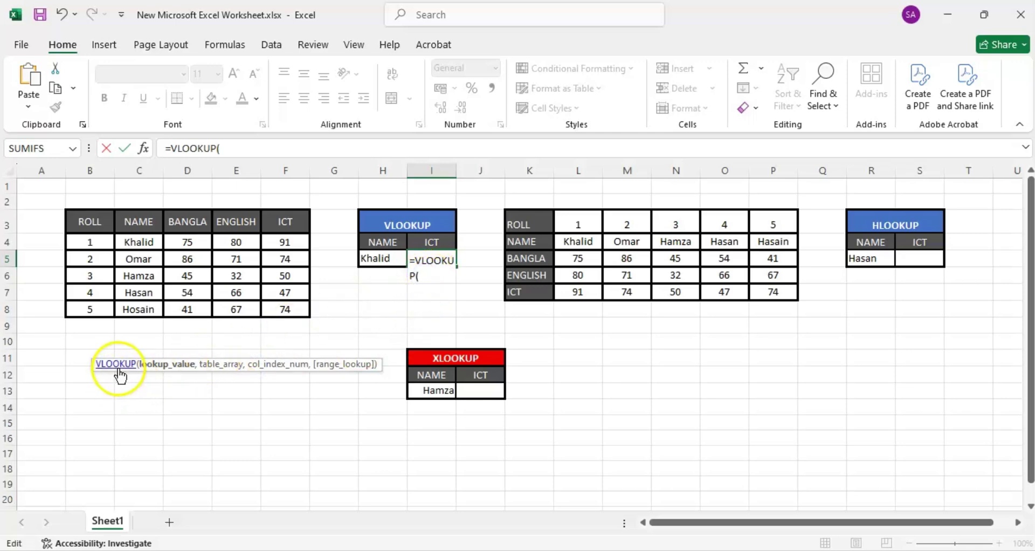
{"action": "left_click", "coordinate": [385, 261]}
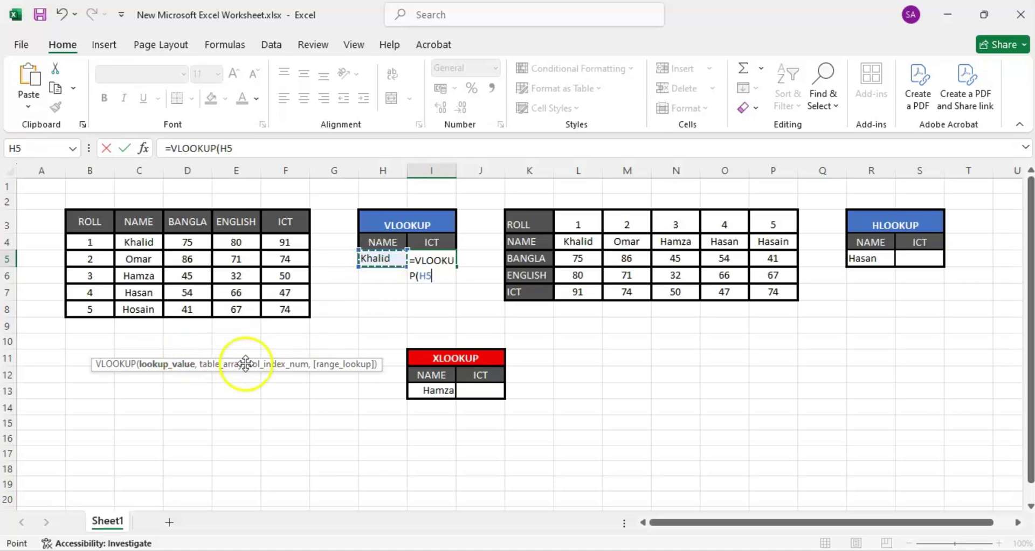
{"action": "type", "text": ","}
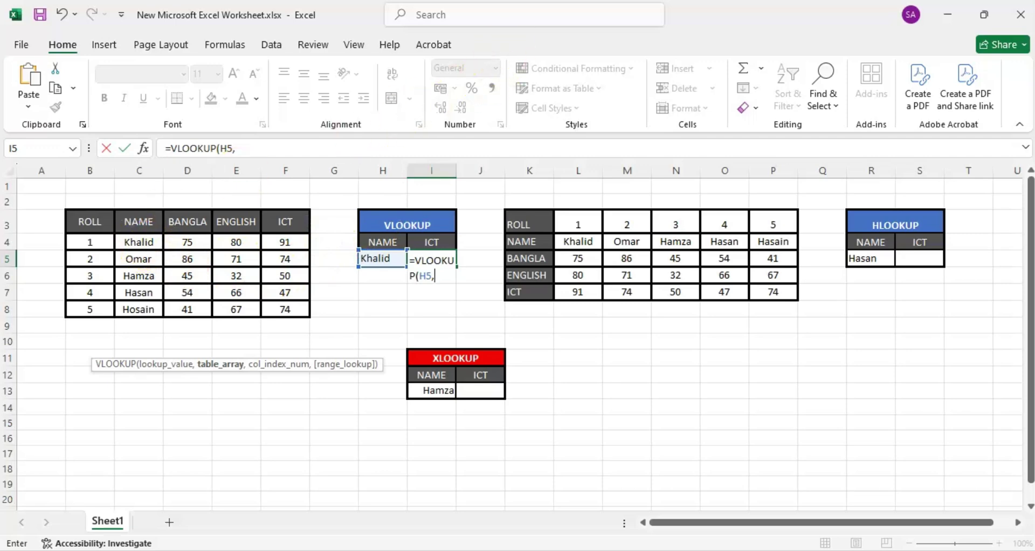
{"action": "mouse_move", "coordinate": [124, 237]}
{"action": "left_mouse_down"}
{"action": "mouse_move", "coordinate": [299, 270]}
{"action": "mouse_move", "coordinate": [304, 317]}
{"action": "left_mouse_up"}
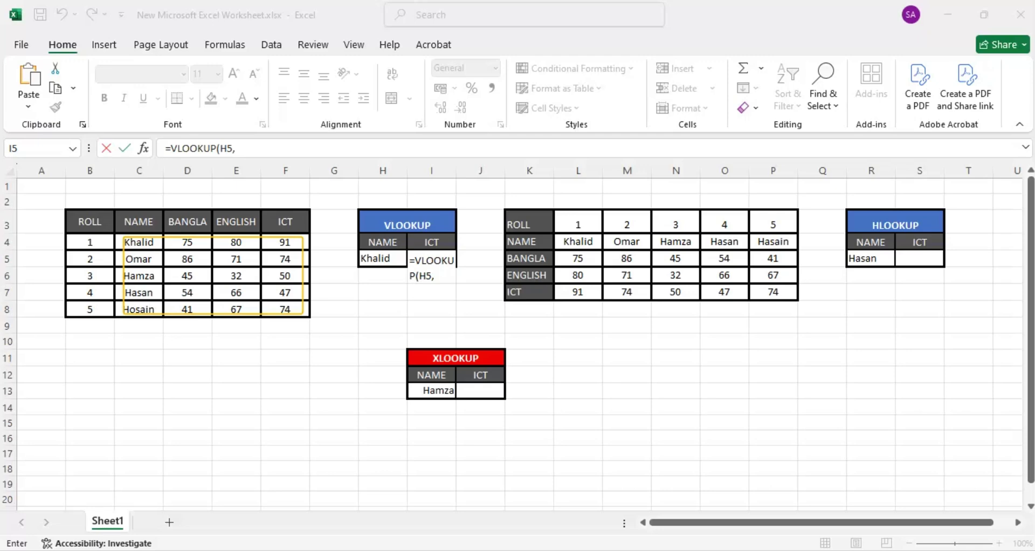
{"action": "mouse_move", "coordinate": [124, 221]}
{"action": "left_mouse_down"}
{"action": "mouse_move", "coordinate": [165, 208]}
{"action": "mouse_move", "coordinate": [162, 232]}
{"action": "mouse_move", "coordinate": [128, 238]}
{"action": "mouse_move", "coordinate": [124, 222]}
{"action": "left_mouse_up"}
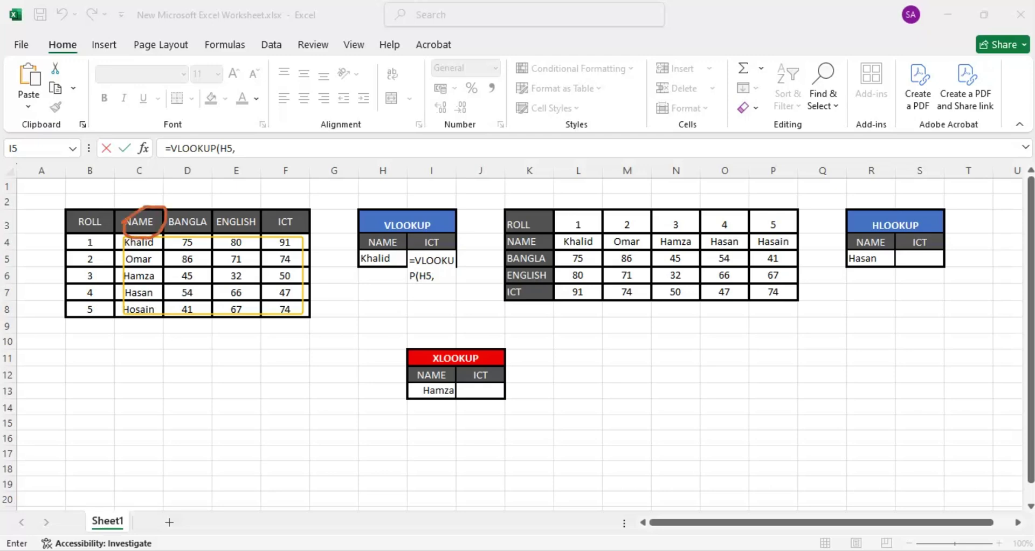
{"action": "mouse_move", "coordinate": [139, 210]}
{"action": "left_mouse_down"}
{"action": "mouse_move", "coordinate": [141, 195]}
{"action": "mouse_move", "coordinate": [181, 188]}
{"action": "mouse_move", "coordinate": [321, 205]}
{"action": "mouse_move", "coordinate": [349, 215]}
{"action": "mouse_move", "coordinate": [357, 259]}
{"action": "left_mouse_up"}
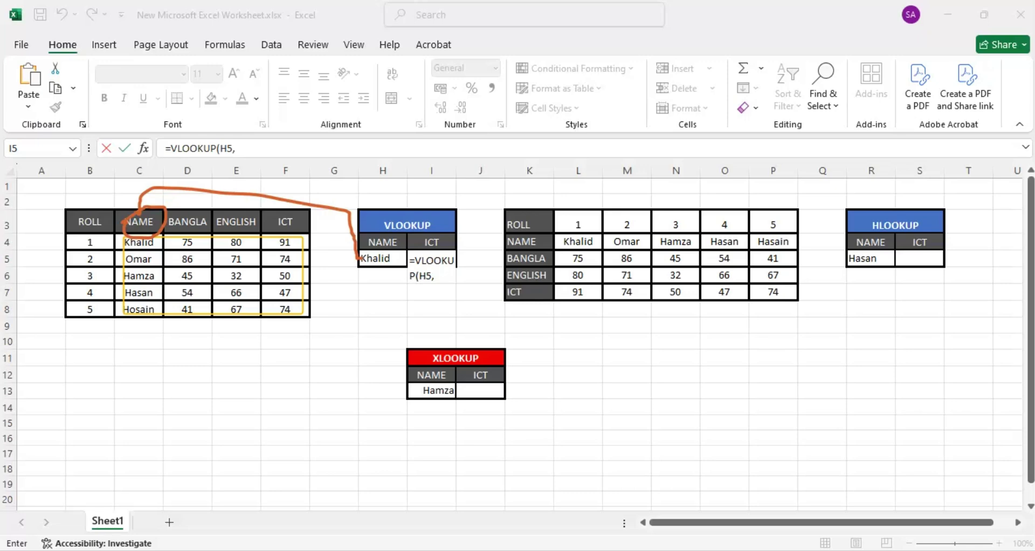
{"action": "mouse_move", "coordinate": [132, 244]}
{"action": "left_mouse_down"}
{"action": "mouse_move", "coordinate": [257, 248]}
{"action": "mouse_move", "coordinate": [258, 312]}
{"action": "left_mouse_up"}
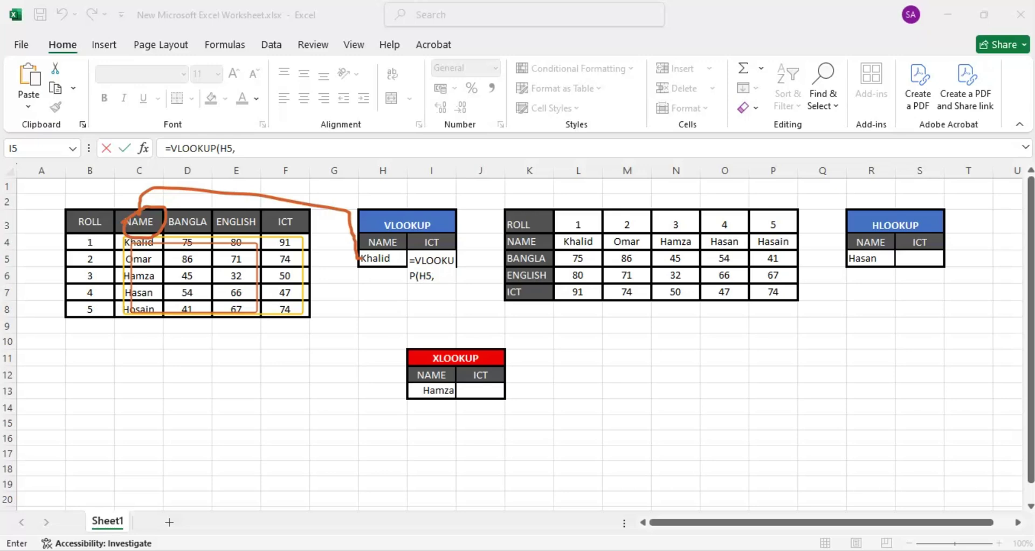
Step: Add the range C4:F8 as the table array of the VLOOKUP formula in I5
{"action": "left_click", "coordinate": [436, 274]}
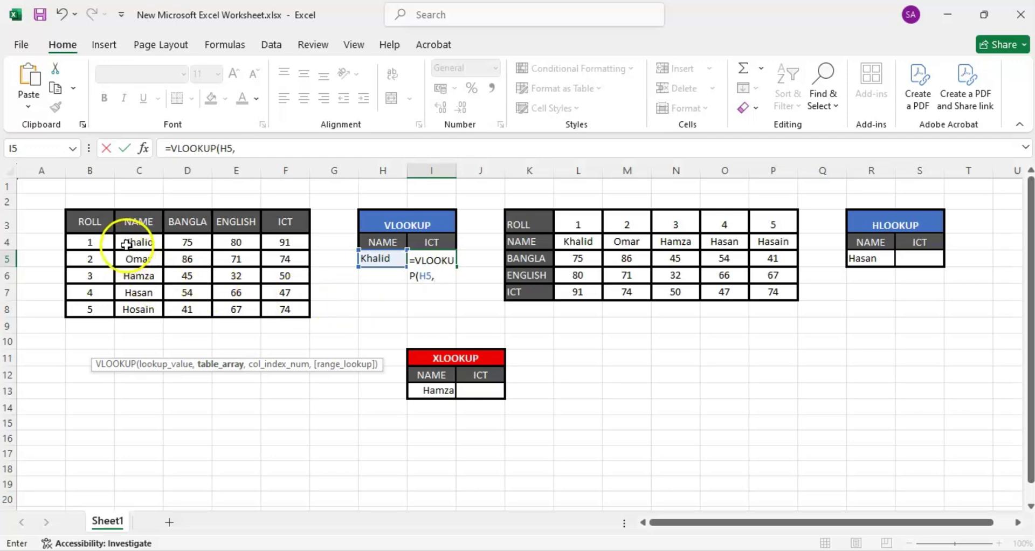
{"action": "left_click_drag", "start_coordinate": [126, 245], "coordinate": [276, 303]}
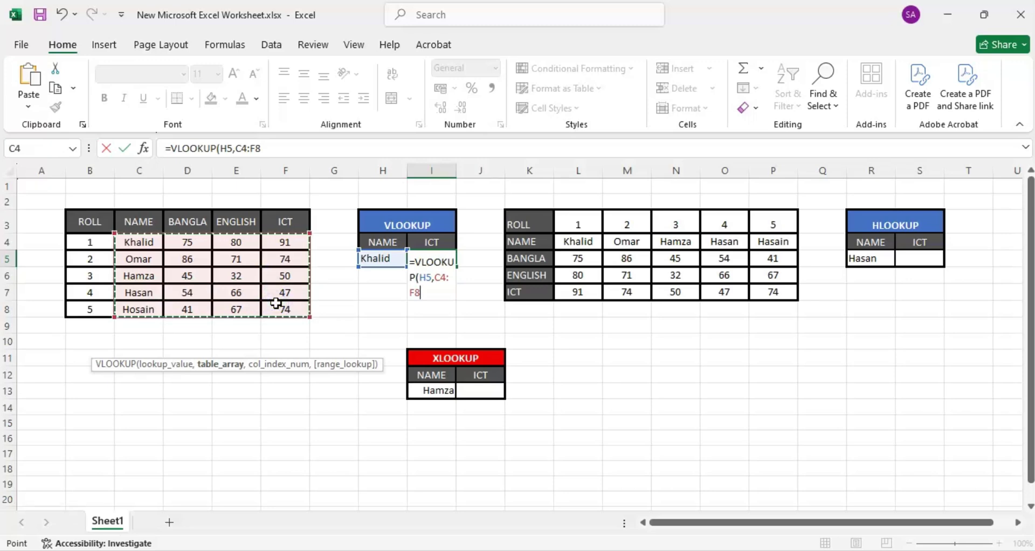
{"action": "type", "text": ","}
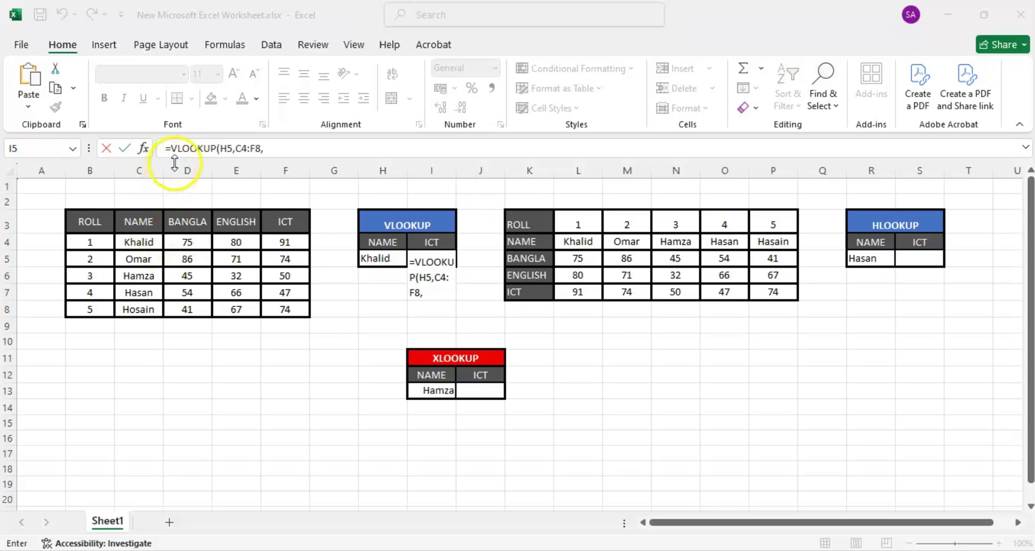
{"action": "left_click", "coordinate": [236, 171]}
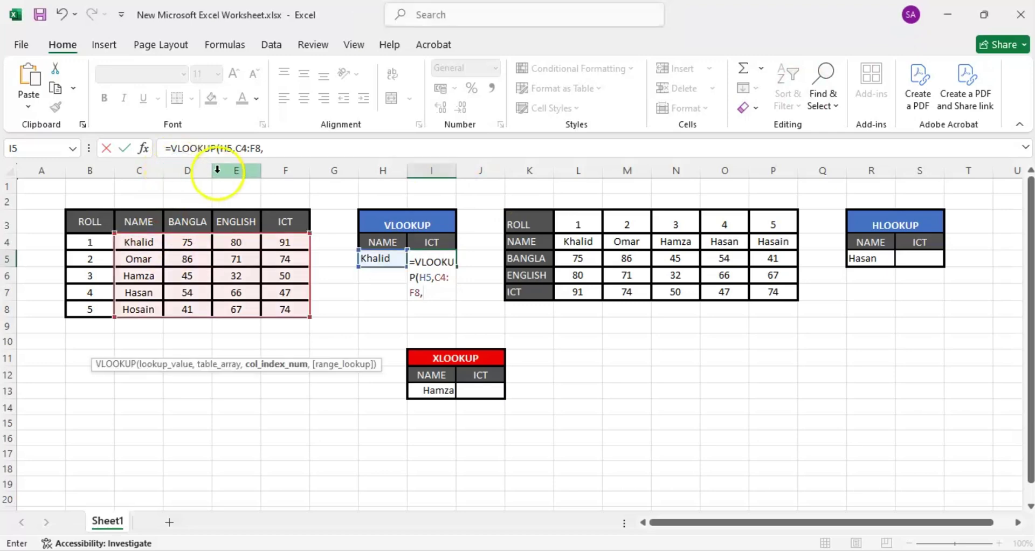
{"action": "left_click", "coordinate": [284, 172]}
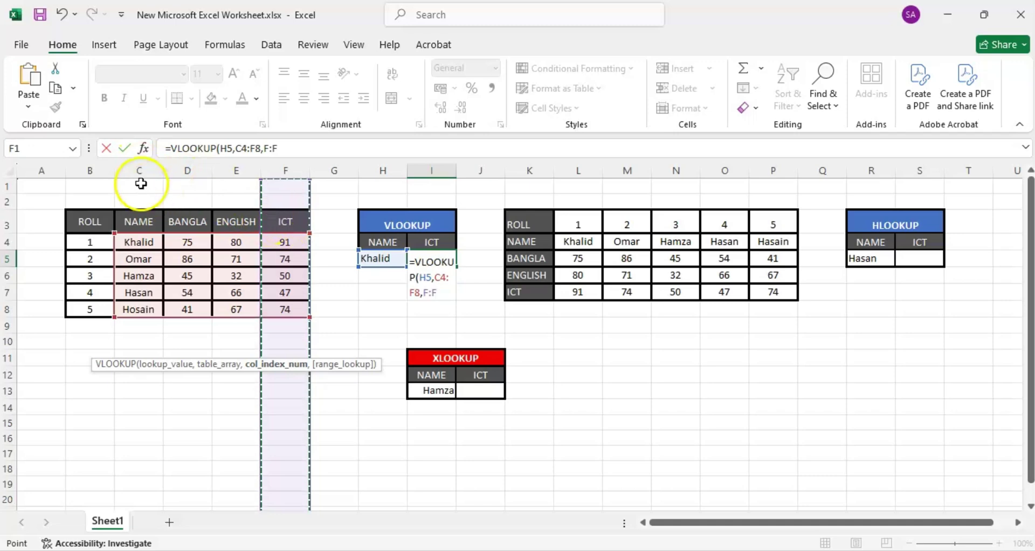
{"action": "left_click", "coordinate": [139, 171]}
{"action": "left_click", "coordinate": [187, 171]}
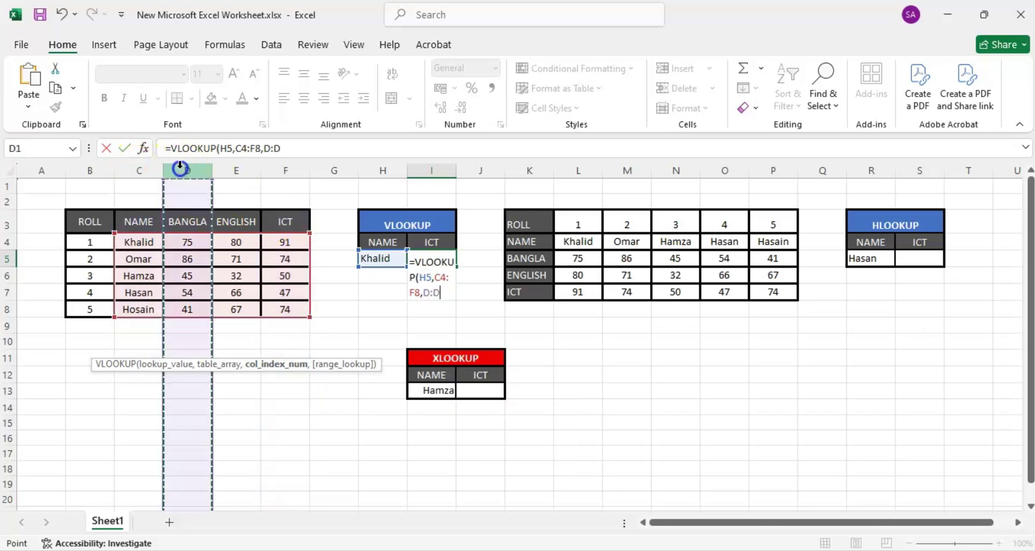
{"action": "left_click", "coordinate": [236, 170]}
{"action": "left_click", "coordinate": [282, 170]}
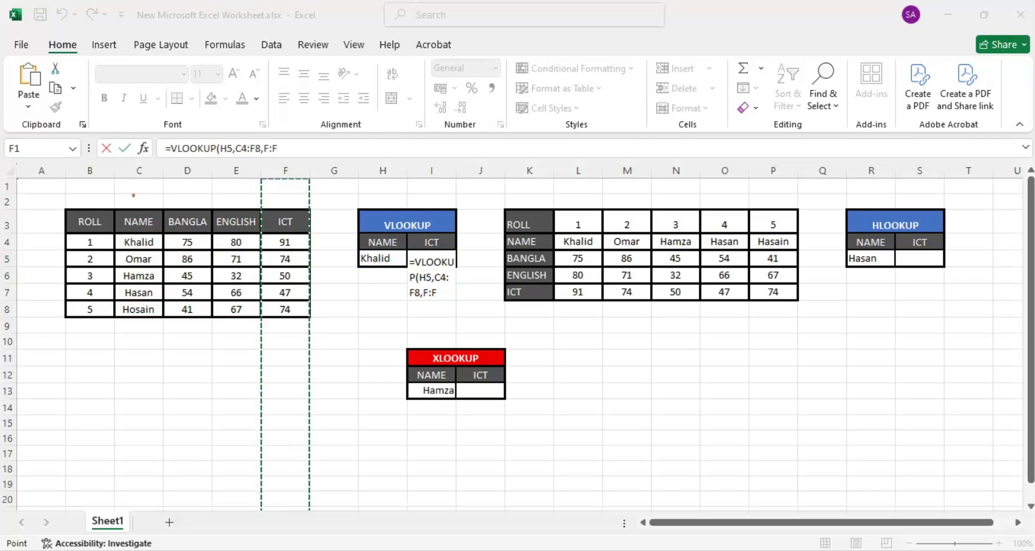
{"action": "mouse_move", "coordinate": [133, 196]}
{"action": "left_mouse_down"}
{"action": "mouse_move", "coordinate": [136, 205]}
{"action": "mouse_move", "coordinate": [191, 197]}
{"action": "mouse_move", "coordinate": [186, 215]}
{"action": "mouse_move", "coordinate": [253, 186]}
{"action": "mouse_move", "coordinate": [247, 206]}
{"action": "mouse_move", "coordinate": [258, 207]}
{"action": "mouse_move", "coordinate": [244, 213]}
{"action": "mouse_move", "coordinate": [289, 203]}
{"action": "left_mouse_up"}
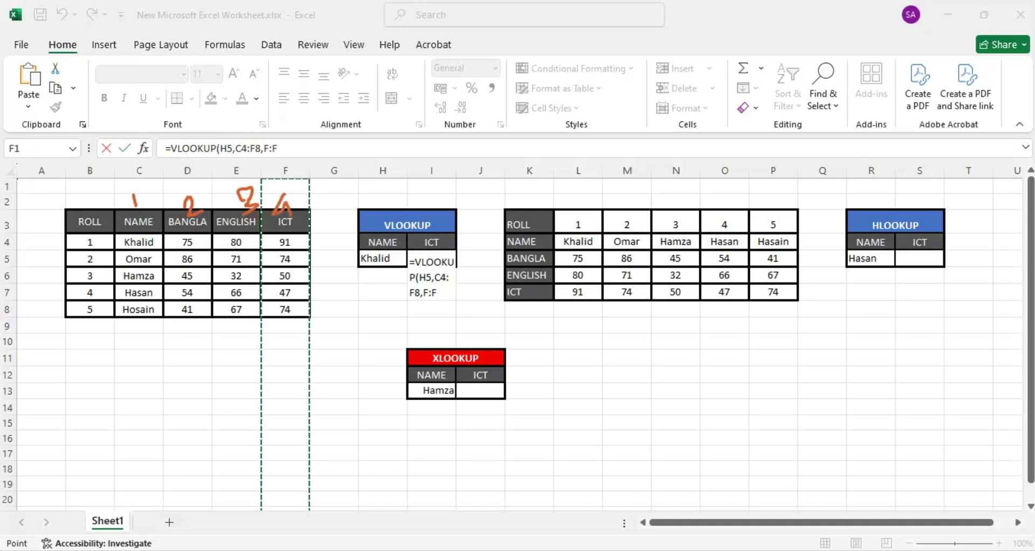
{"action": "key", "text": "Escape"}
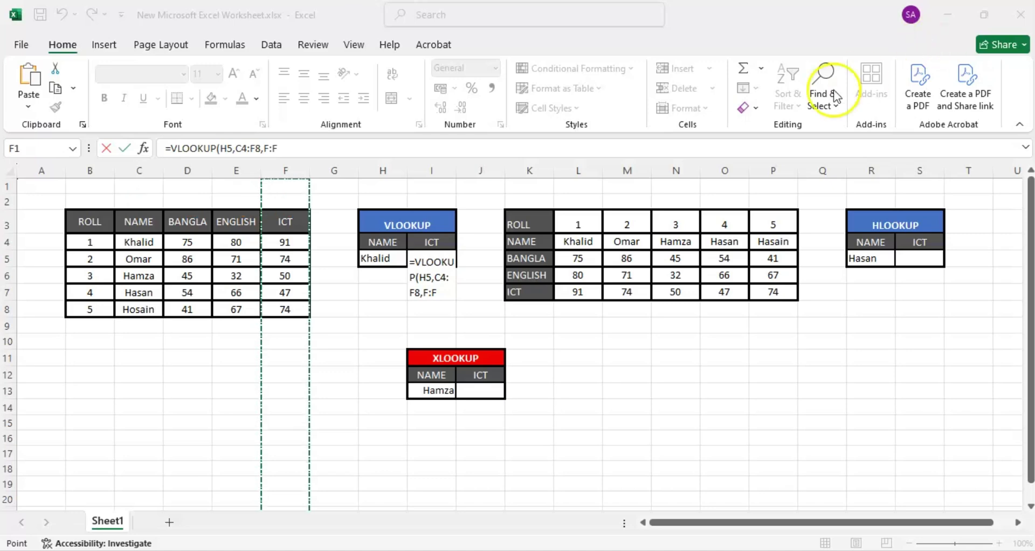
{"action": "left_click", "coordinate": [442, 290]}
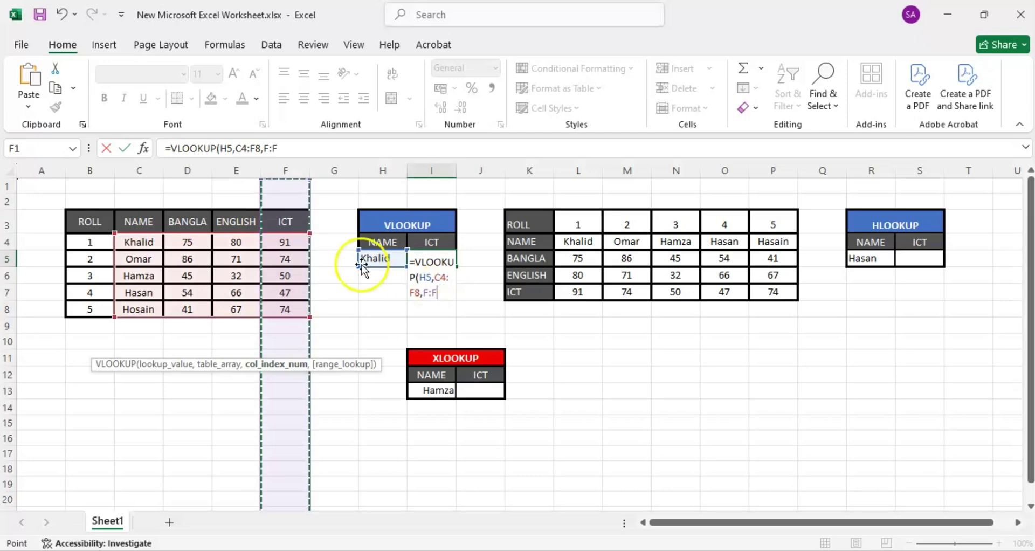
{"action": "left_click", "coordinate": [282, 171]}
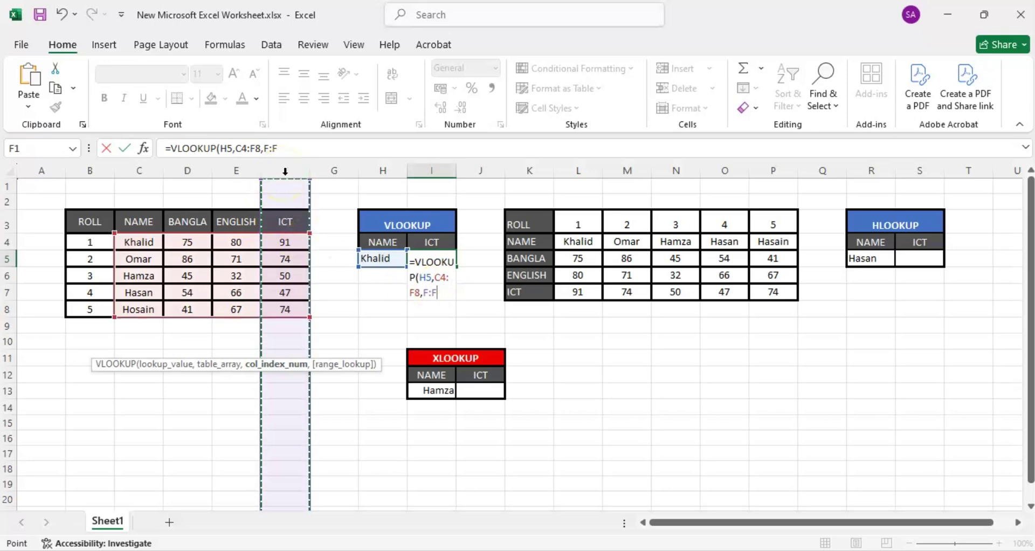
{"action": "key", "text": "BackSpace"}
{"action": "key", "text": "BackSpace"}
{"action": "key", "text": "BackSpace"}
{"action": "key", "text": "BackSpace"}
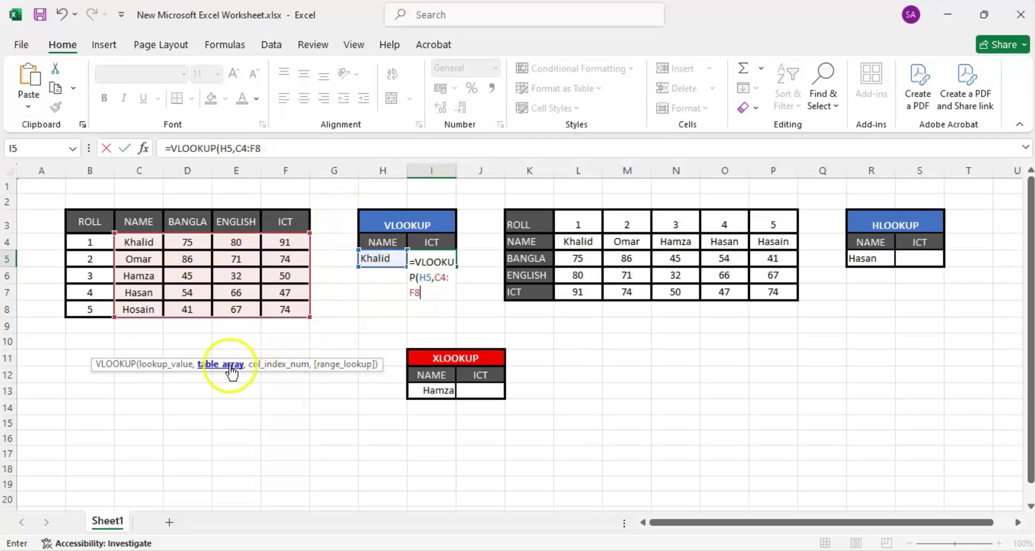
{"action": "type", "text": ","}
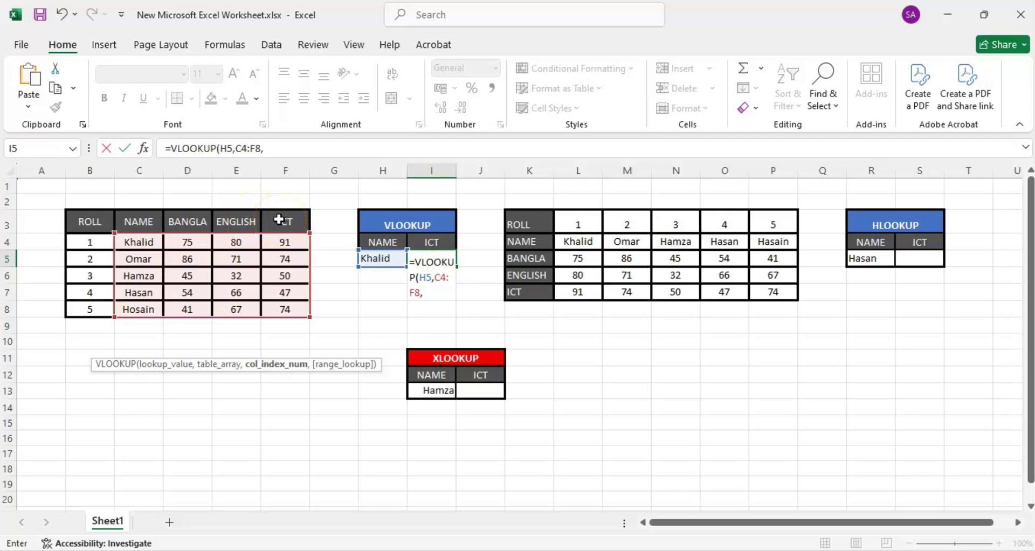
Step: Set the column index number of the VLOOKUP formula in I5 to 4
{"action": "left_click", "coordinate": [266, 362]}
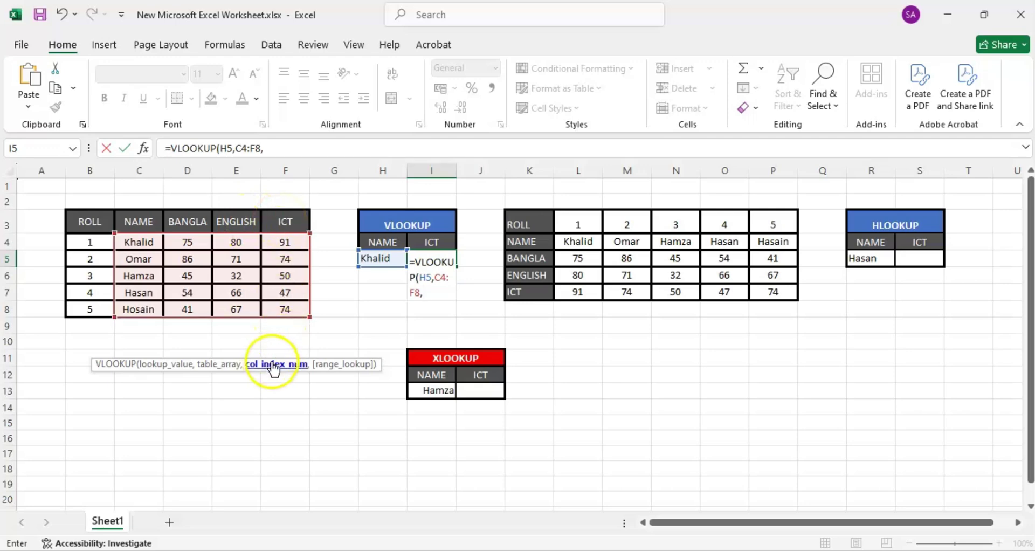
{"action": "left_click", "coordinate": [432, 299]}
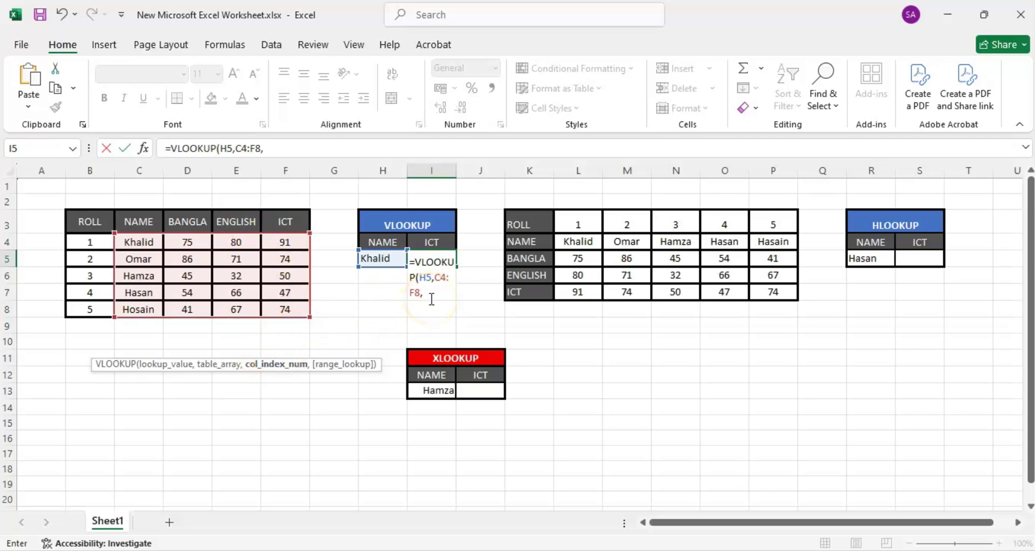
{"action": "type", "text": "4,"}
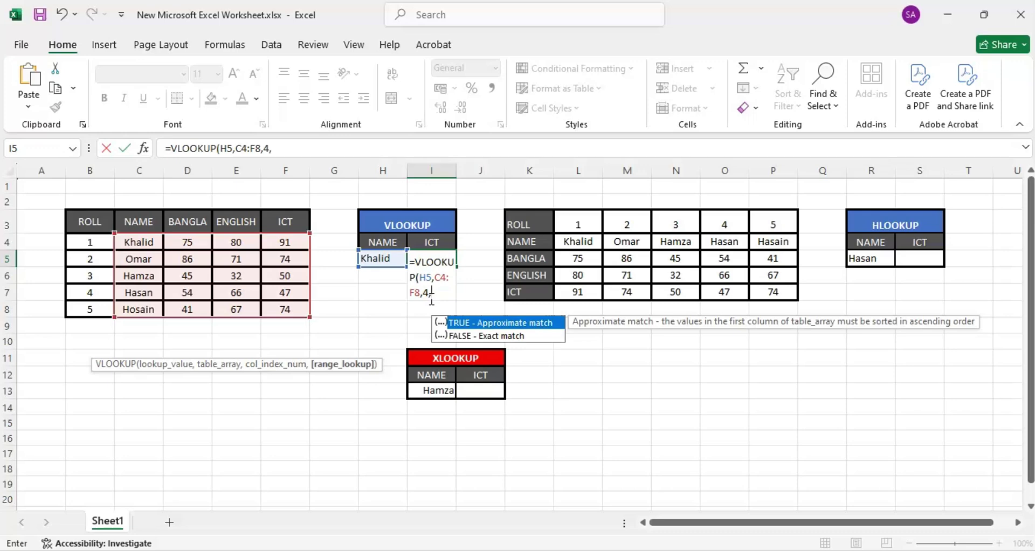
{"action": "left_click", "coordinate": [345, 368]}
{"action": "key", "text": "Return"}
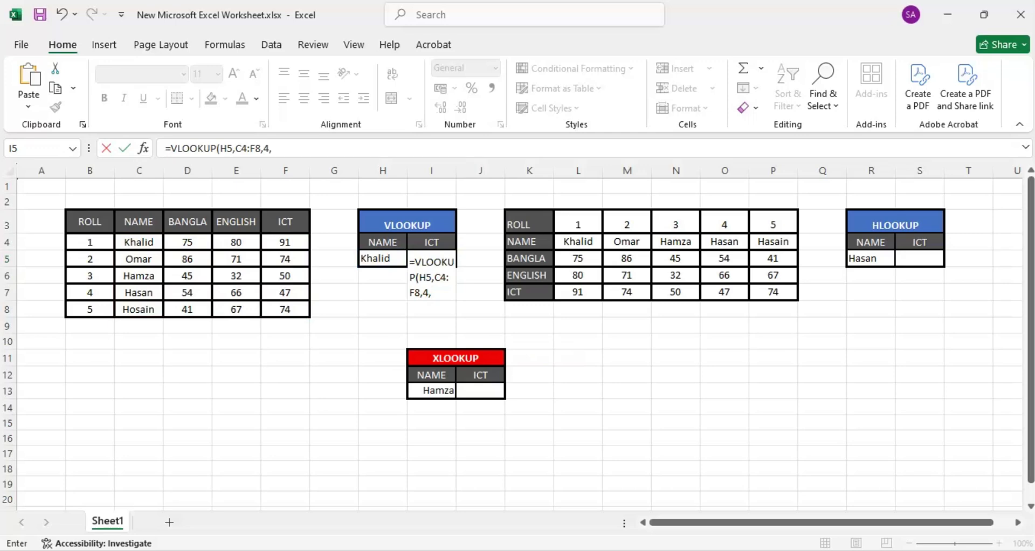
{"action": "mouse_move", "coordinate": [269, 234]}
{"action": "left_mouse_down"}
{"action": "mouse_move", "coordinate": [300, 248]}
{"action": "mouse_move", "coordinate": [300, 316]}
{"action": "left_mouse_up"}
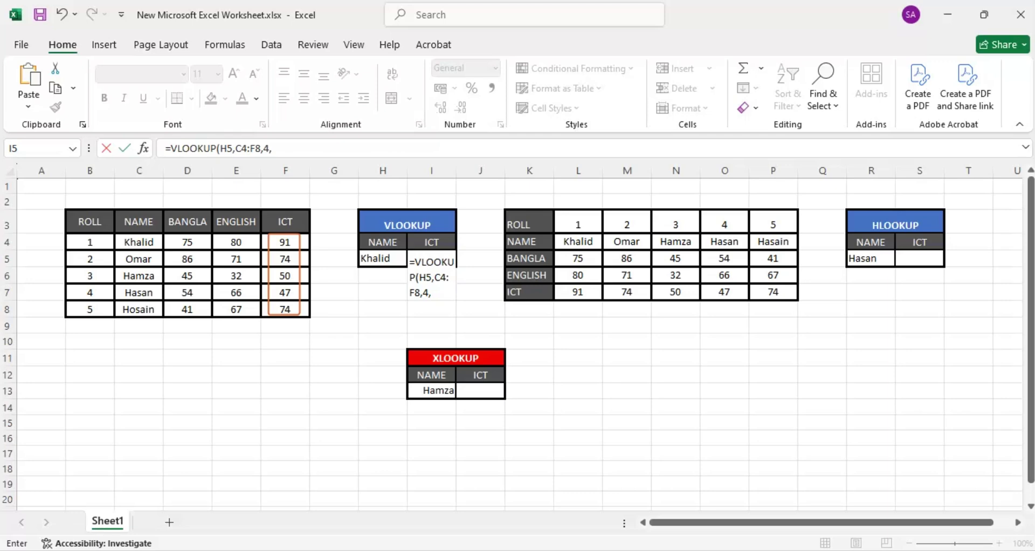
{"action": "left_click", "coordinate": [433, 292]}
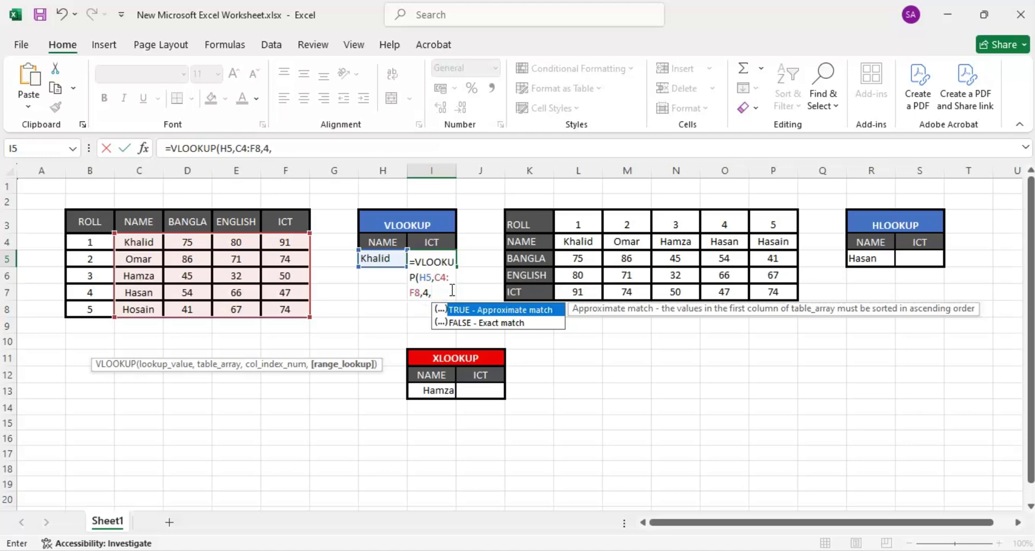
{"action": "left_click", "coordinate": [434, 287]}
{"action": "key", "text": "BackSpace"}
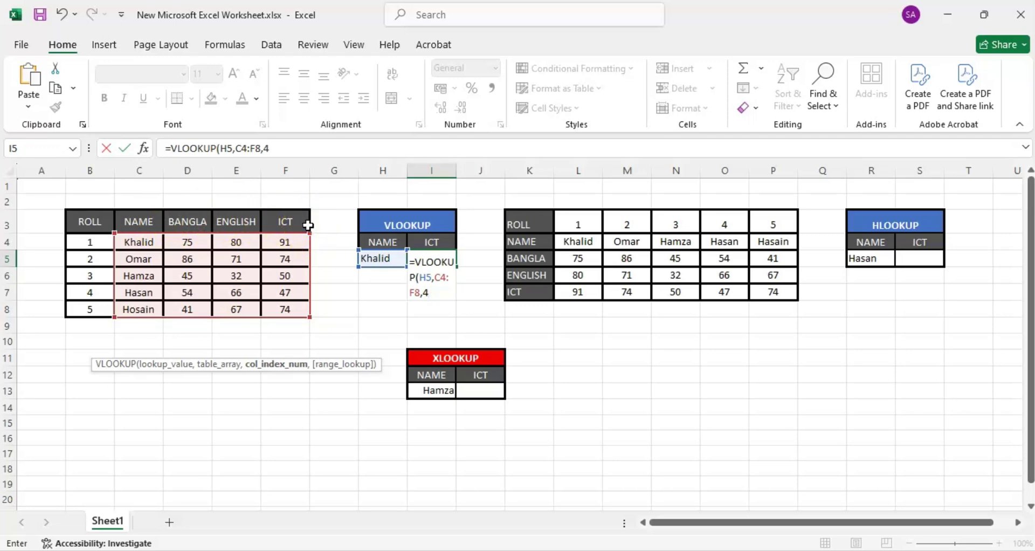
{"action": "left_click", "coordinate": [442, 300]}
{"action": "type", "text": ","}
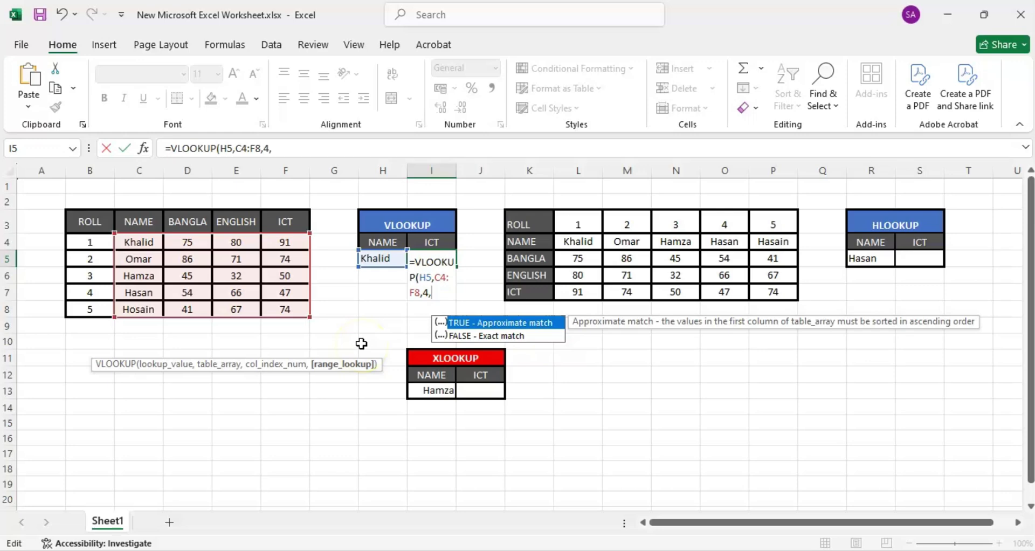
Step: Set the range lookup argument to FALSE for an exact match and complete the VLOOKUP formula in I5
{"action": "key", "text": "Down"}
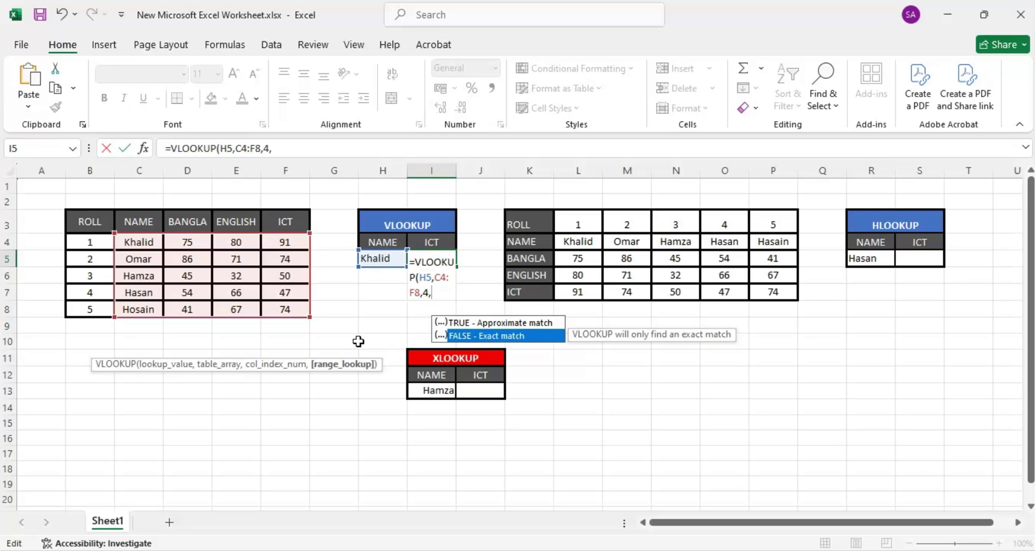
{"action": "key", "text": "Tab"}
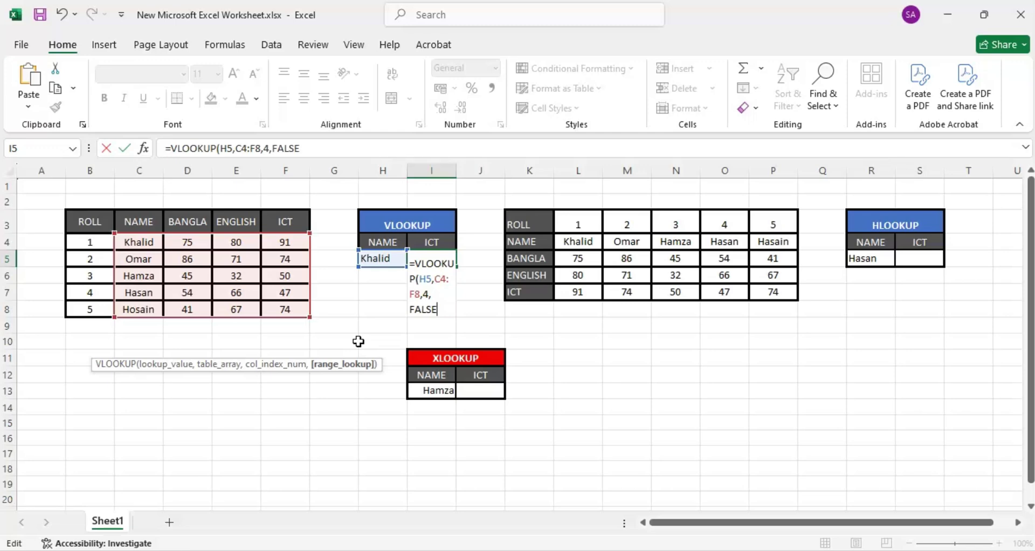
{"action": "type", "text": ")"}
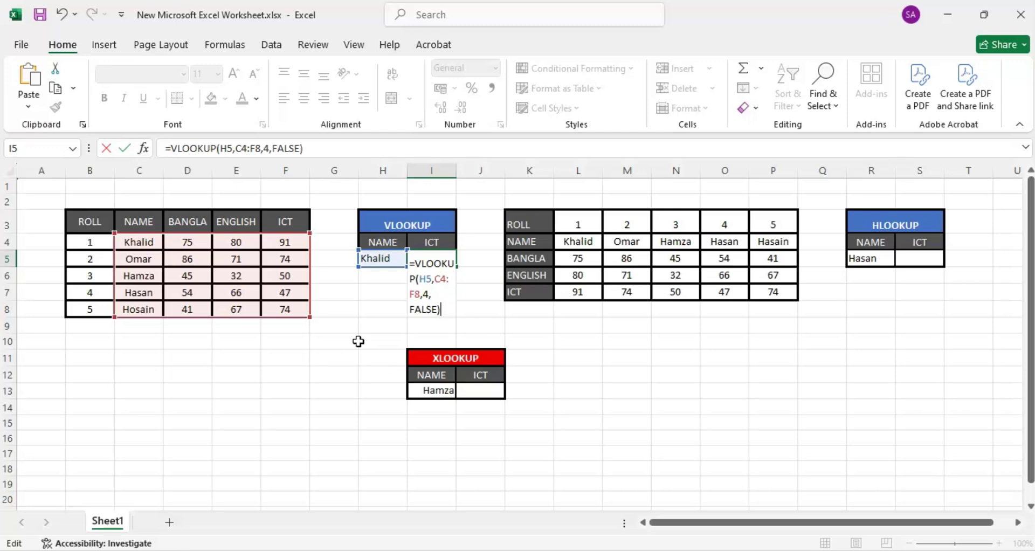
{"action": "key", "text": "Return"}
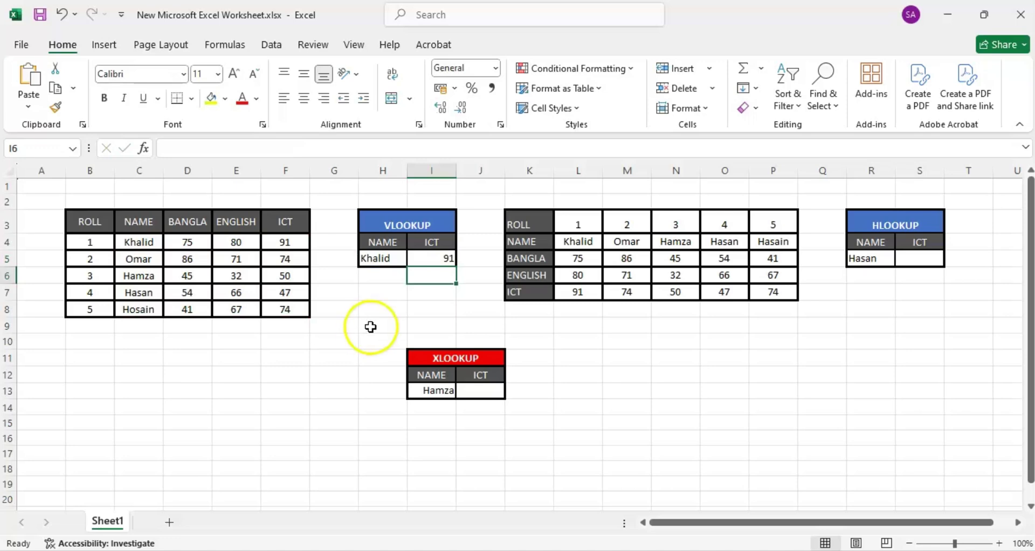
Step: Compare the VLOOKUP result in I5 with the student's ICT mark in F4 of the vertical marks table
{"action": "left_click", "coordinate": [426, 259]}
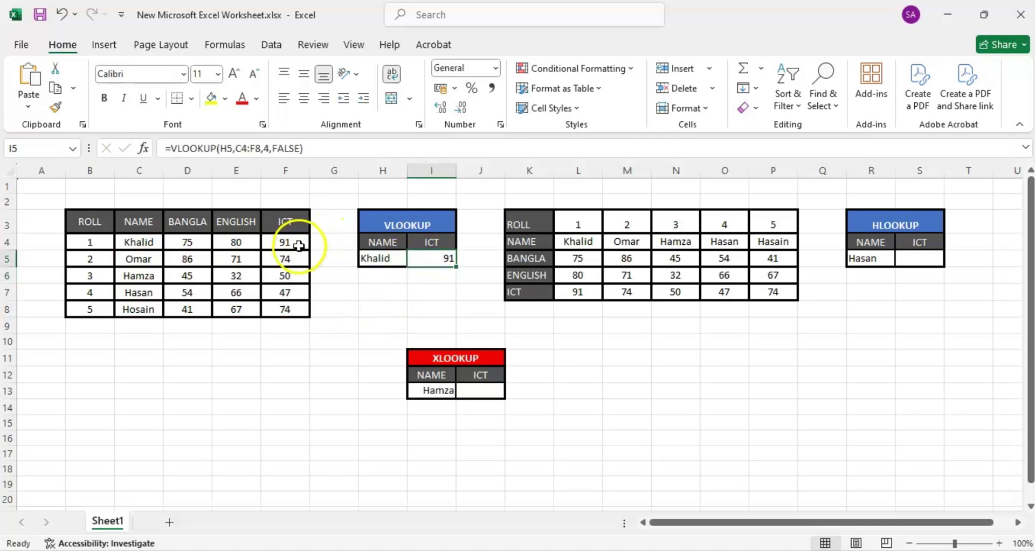
{"action": "left_click", "coordinate": [297, 246]}
{"action": "left_click", "coordinate": [445, 263]}
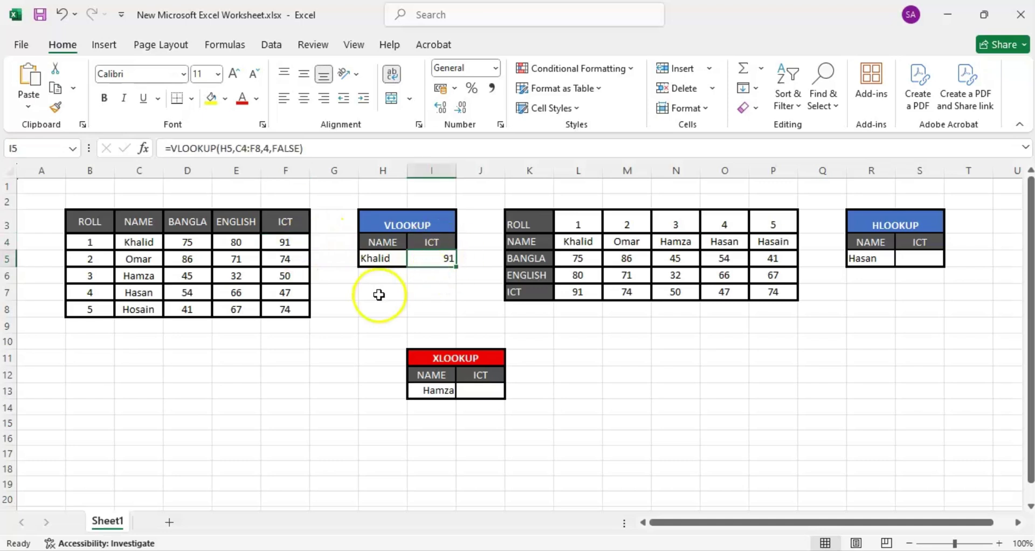
{"action": "left_click", "coordinate": [379, 297]}
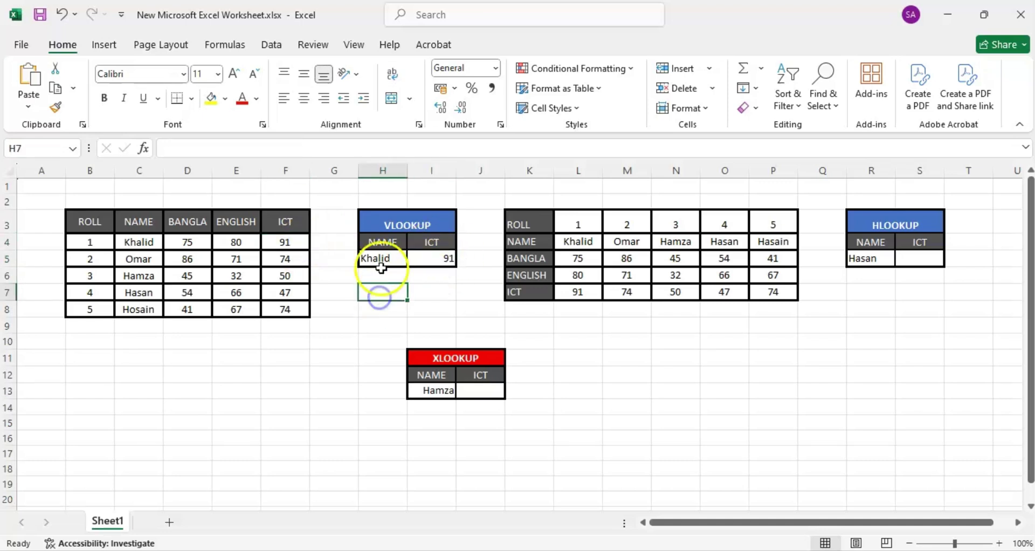
{"action": "left_click", "coordinate": [381, 257]}
{"action": "left_click", "coordinate": [443, 258]}
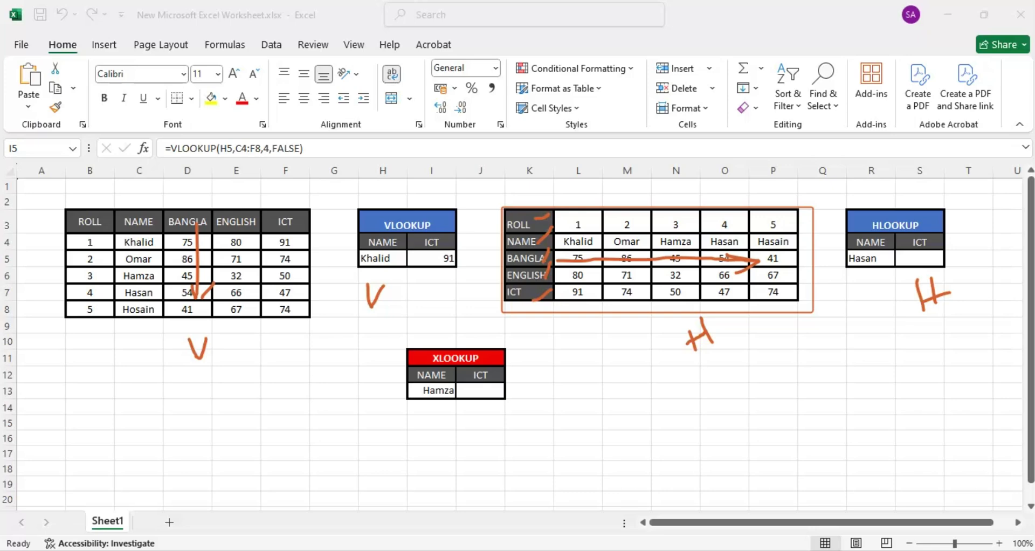
{"action": "mouse_move", "coordinate": [358, 202]}
{"action": "left_mouse_down"}
{"action": "mouse_move", "coordinate": [488, 224]}
{"action": "mouse_move", "coordinate": [480, 240]}
{"action": "left_mouse_up"}
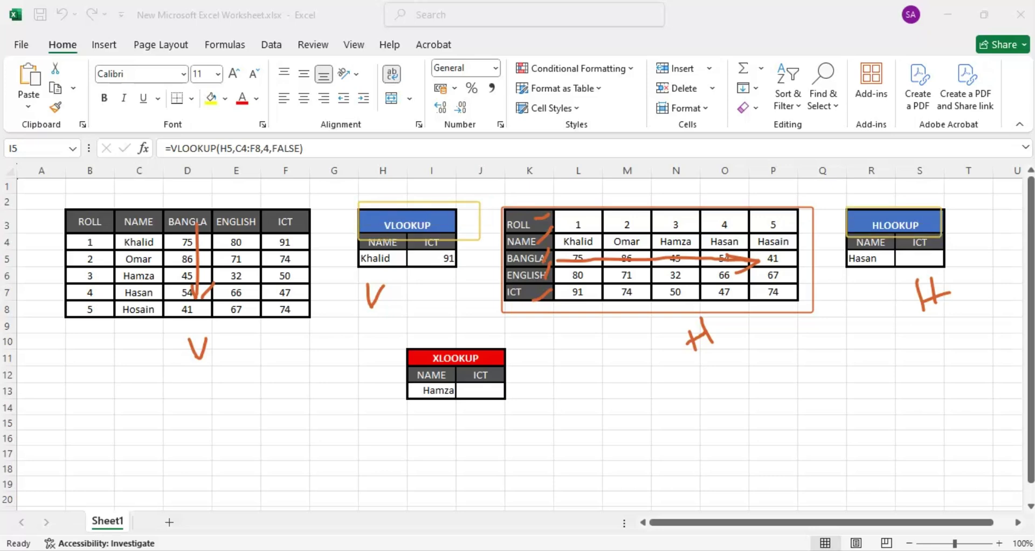
{"action": "key", "text": "Escape"}
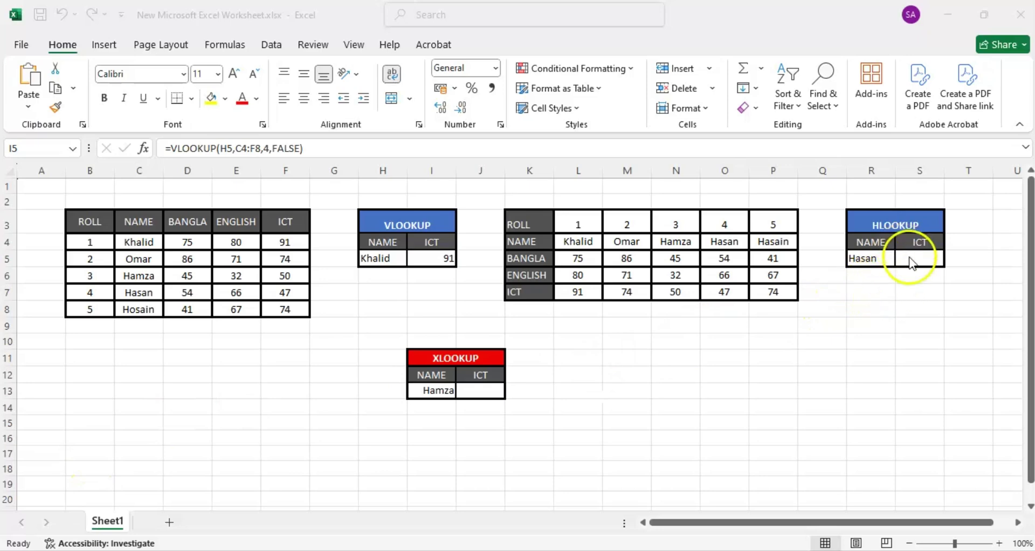
Step: Start an HLOOKUP formula in S5 with R5 as the lookup value
{"action": "key", "text": "F2"}
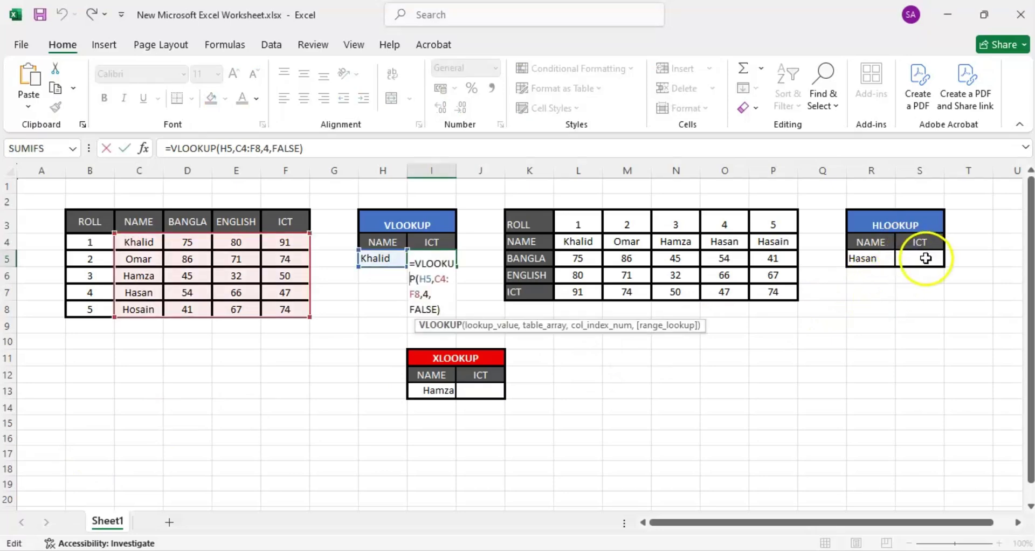
{"action": "left_click", "coordinate": [926, 258]}
{"action": "double_click", "coordinate": [917, 259]}
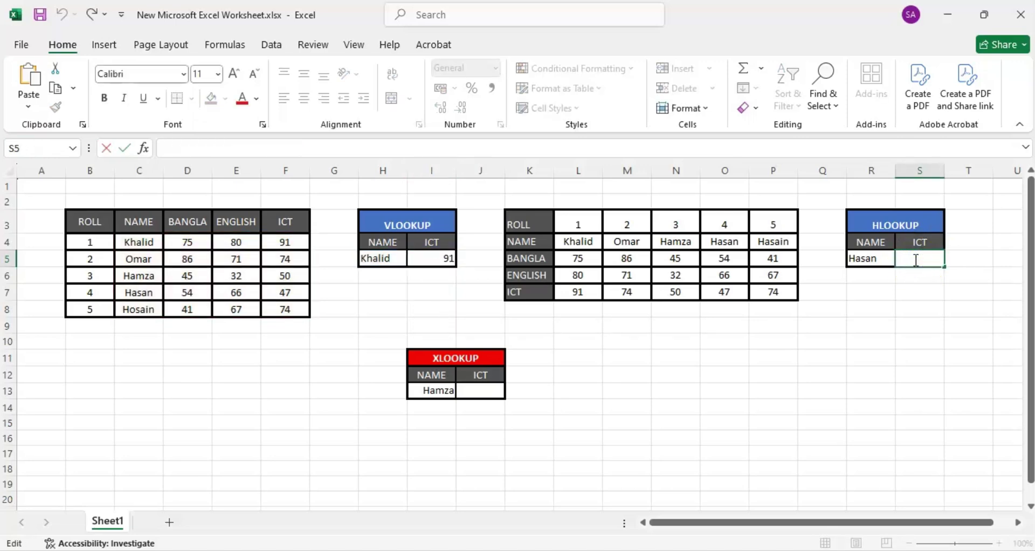
{"action": "type", "text": "="}
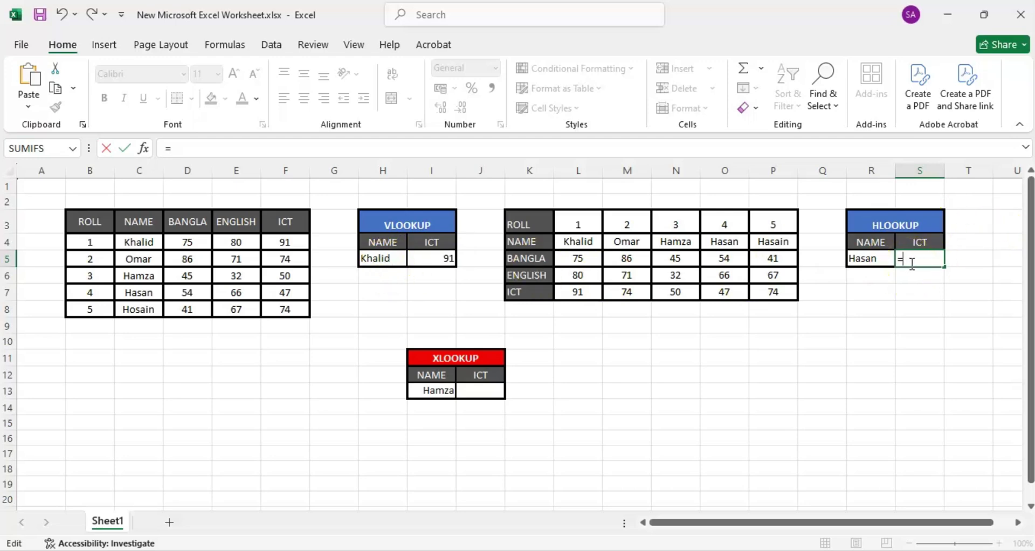
{"action": "type", "text": "h"}
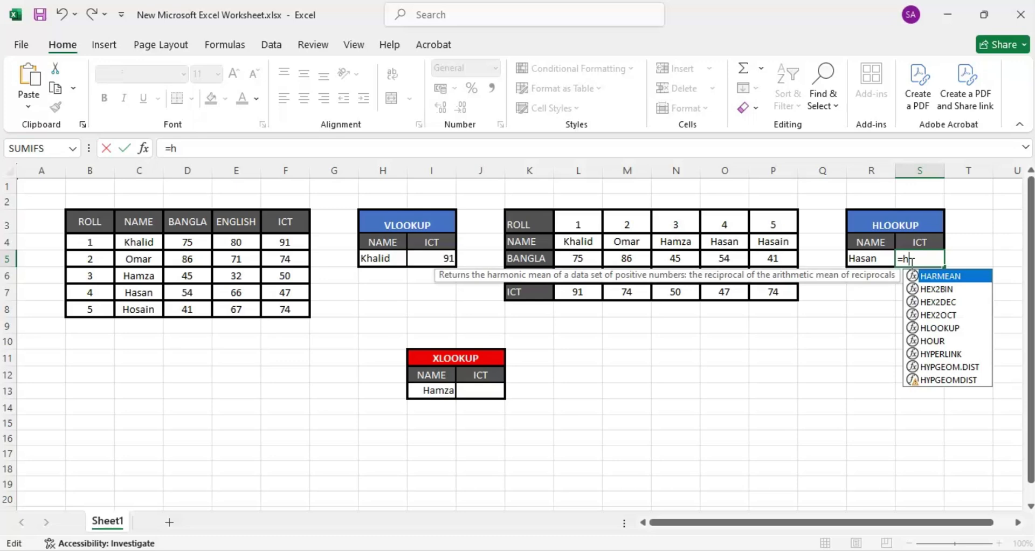
{"action": "type", "text": "lo"}
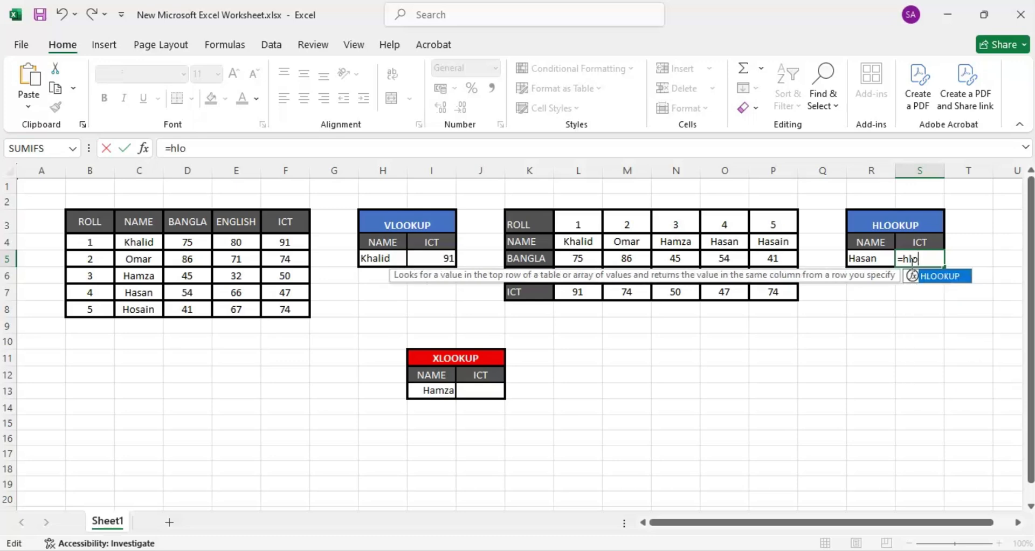
{"action": "key", "text": "Tab"}
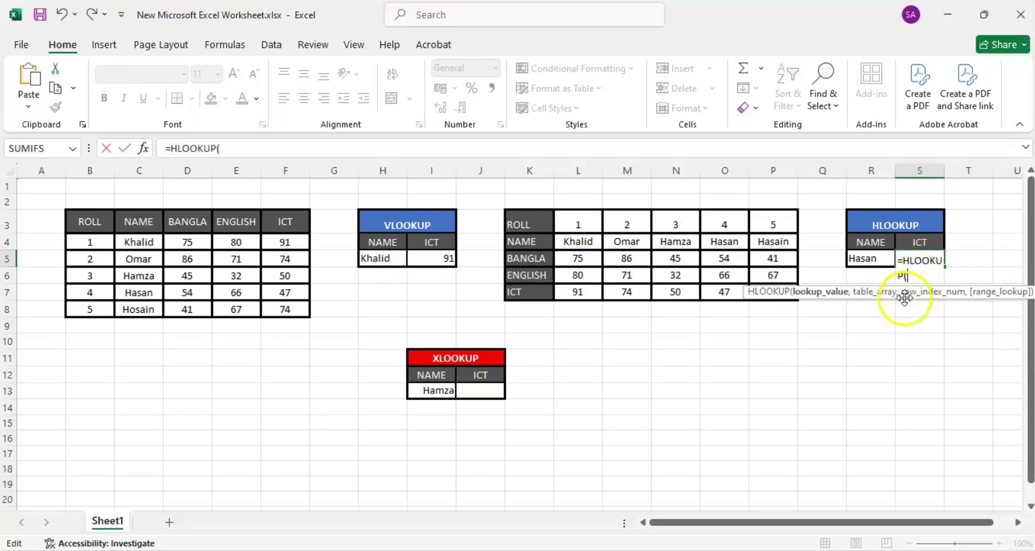
{"action": "left_click_drag", "start_coordinate": [896, 299], "coordinate": [822, 380]}
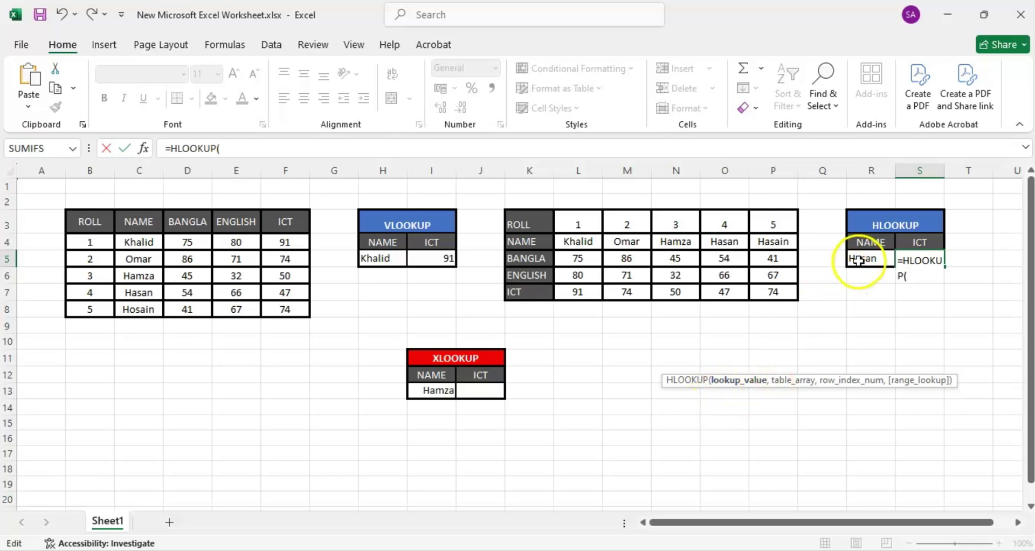
{"action": "left_click", "coordinate": [860, 260]}
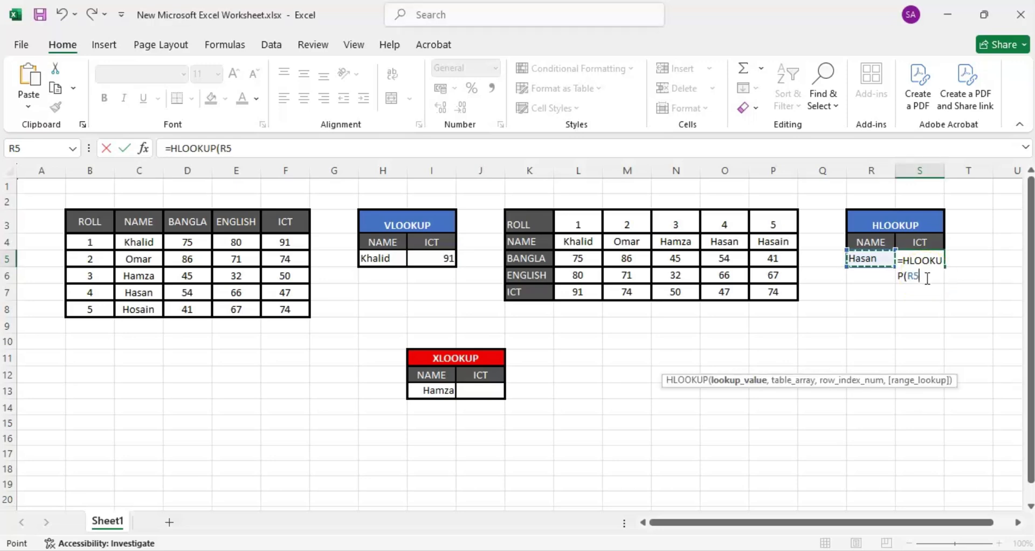
{"action": "type", "text": ","}
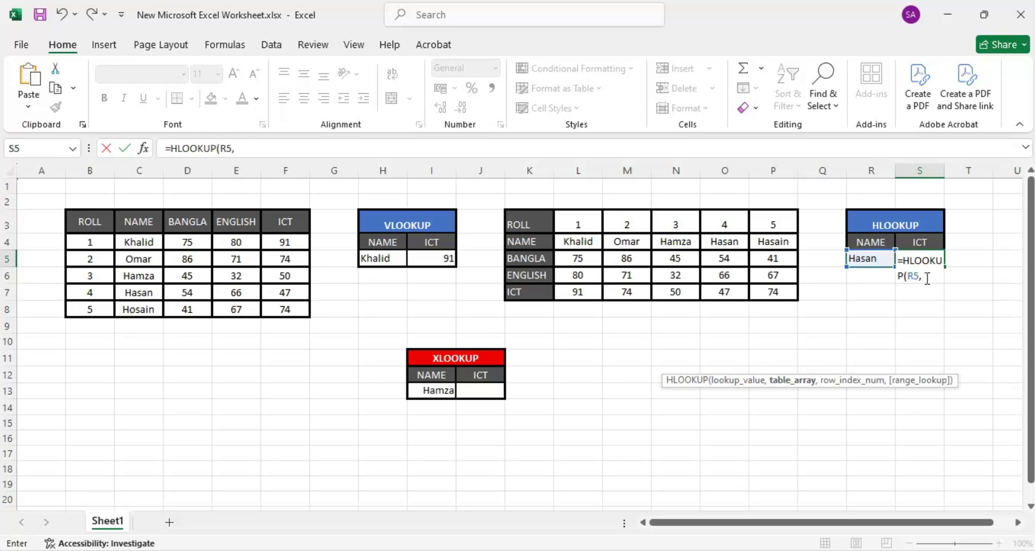
Step: Add the range L4:P7 as the table array of the HLOOKUP formula in S5
{"action": "left_click", "coordinate": [567, 240]}
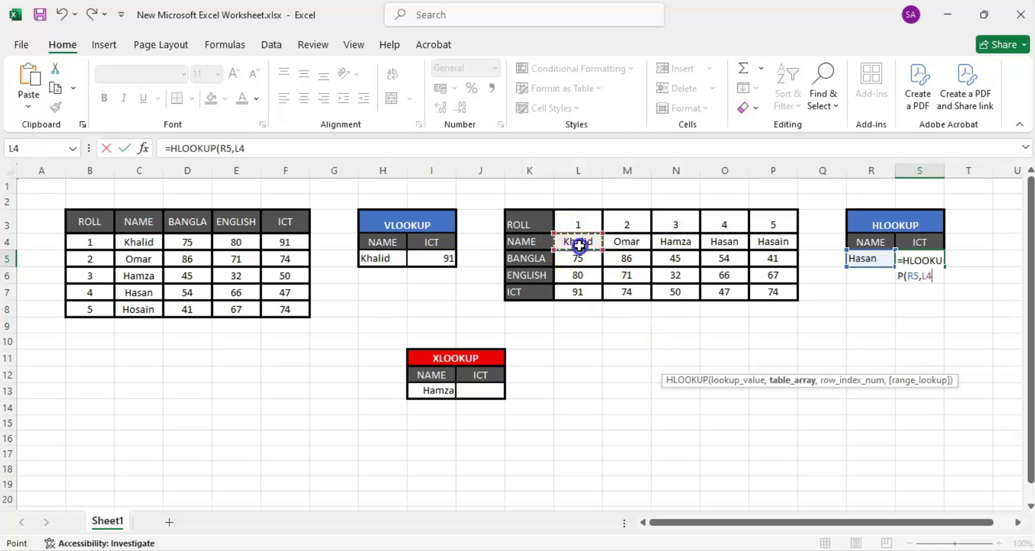
{"action": "left_click_drag", "start_coordinate": [579, 246], "coordinate": [768, 285]}
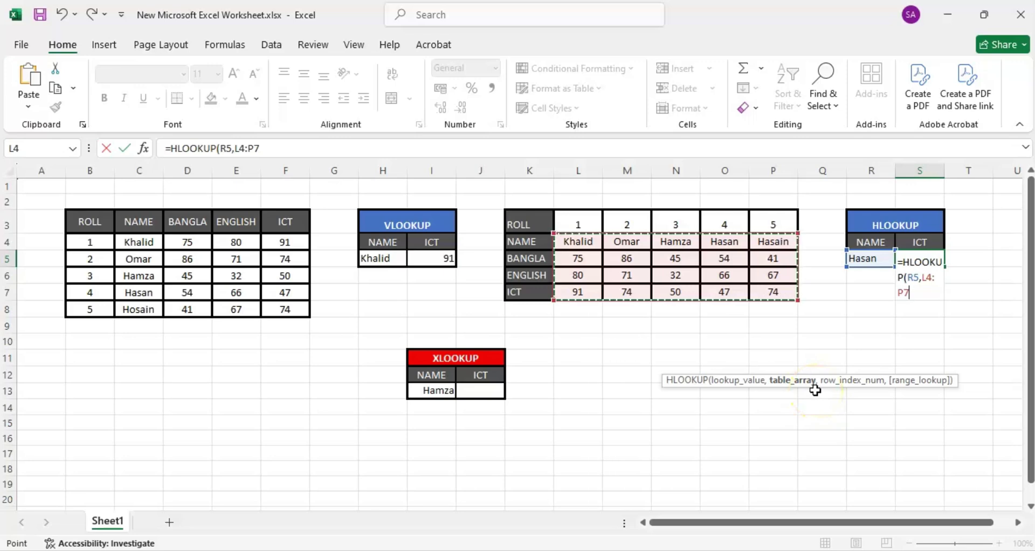
{"action": "type", "text": ","}
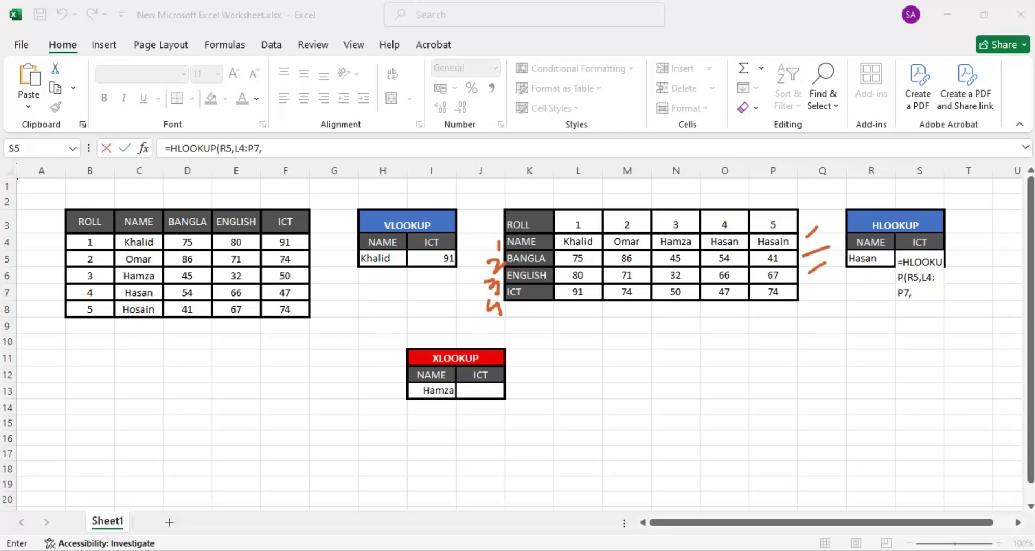
Step: Set the row index number of the HLOOKUP formula in S5 to 4
{"action": "left_click_drag", "start_coordinate": [794, 296], "coordinate": [822, 290]}
{"action": "key", "text": "Escape"}
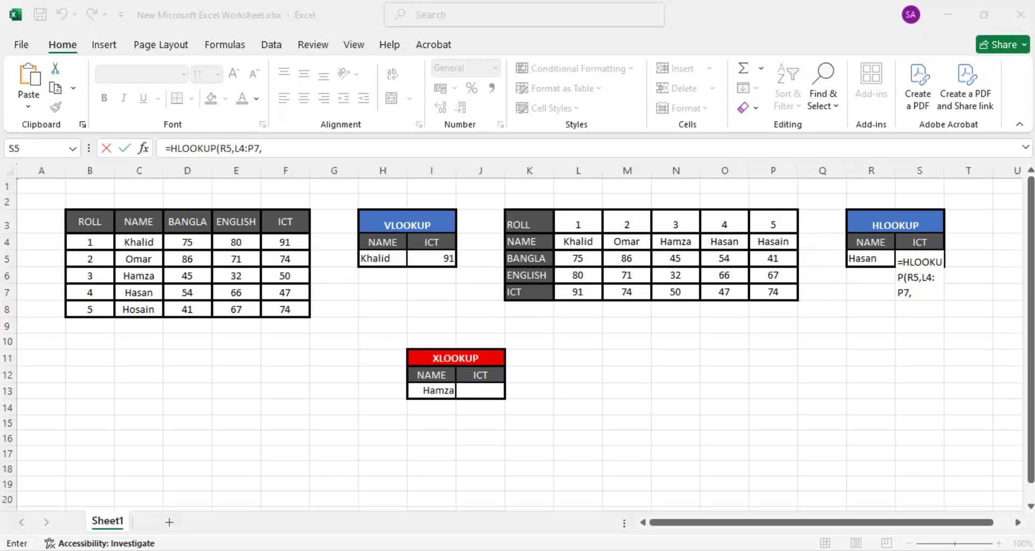
{"action": "left_click", "coordinate": [919, 292]}
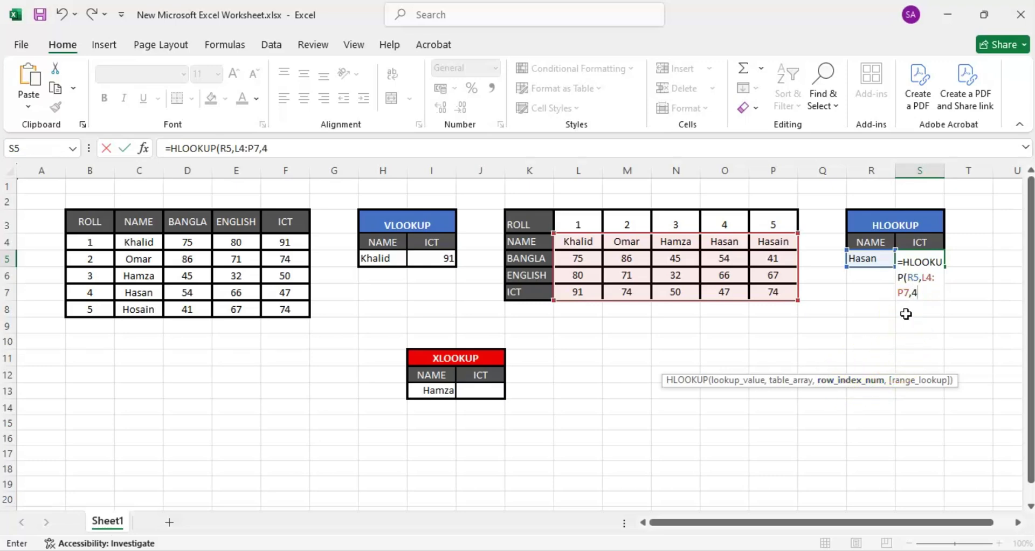
{"action": "type", "text": "4,"}
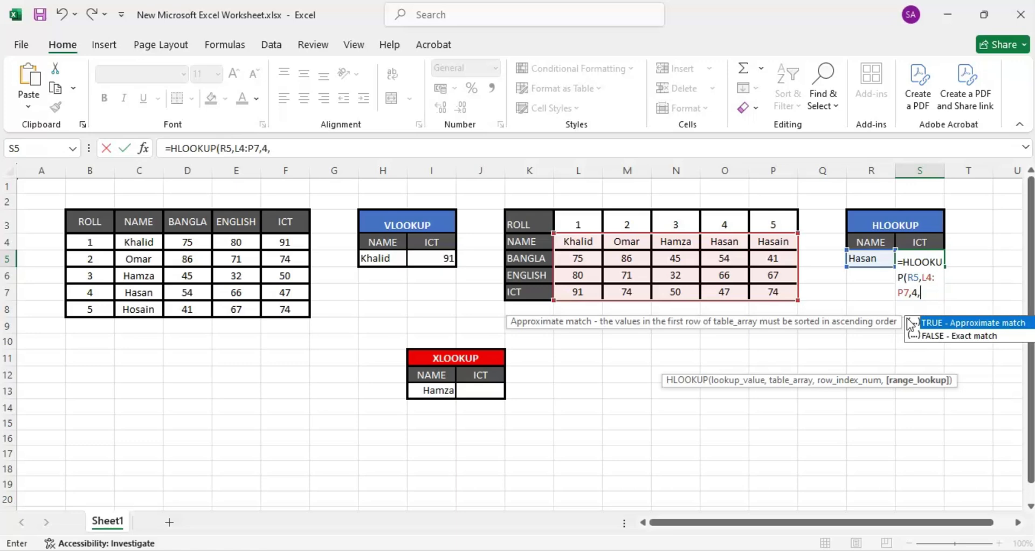
Step: Set the range lookup argument to FALSE for an exact match and complete the HLOOKUP formula in S5
{"action": "left_click", "coordinate": [950, 337]}
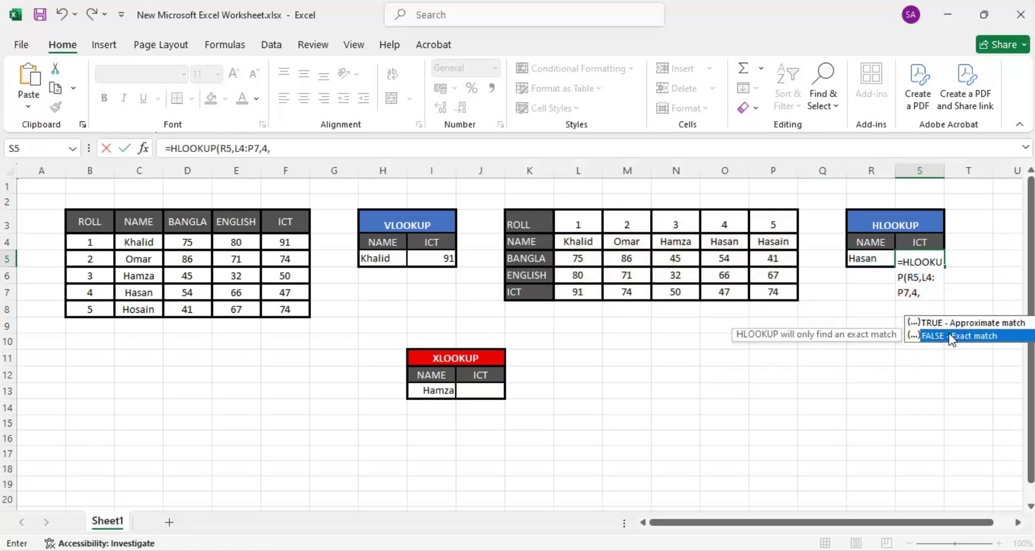
{"action": "double_click", "coordinate": [950, 337]}
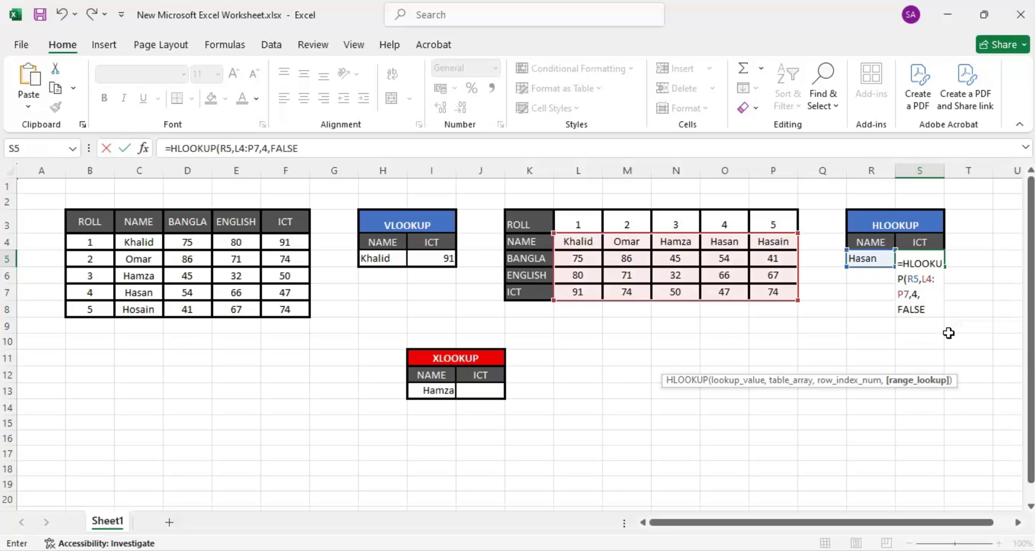
{"action": "type", "text": ")"}
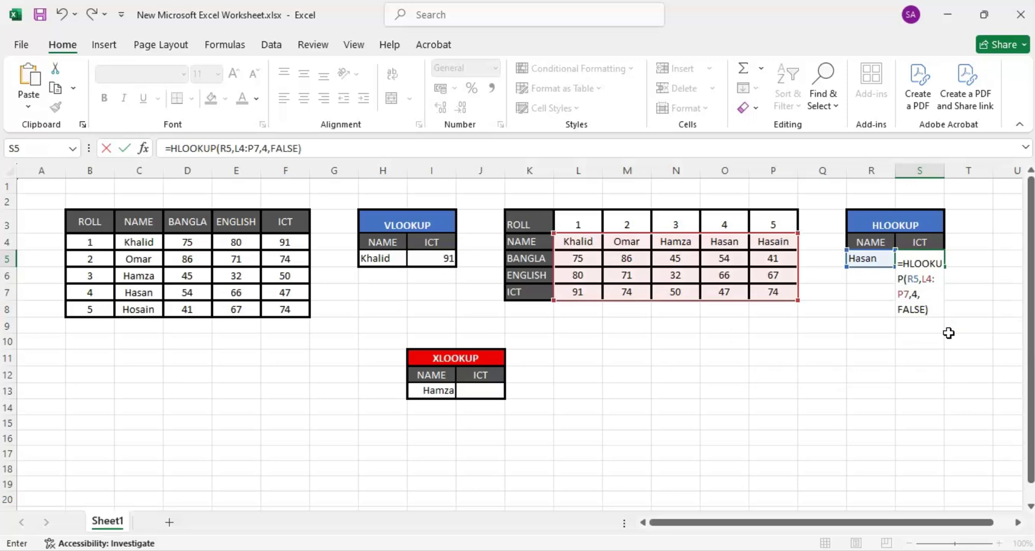
{"action": "key", "text": "Return"}
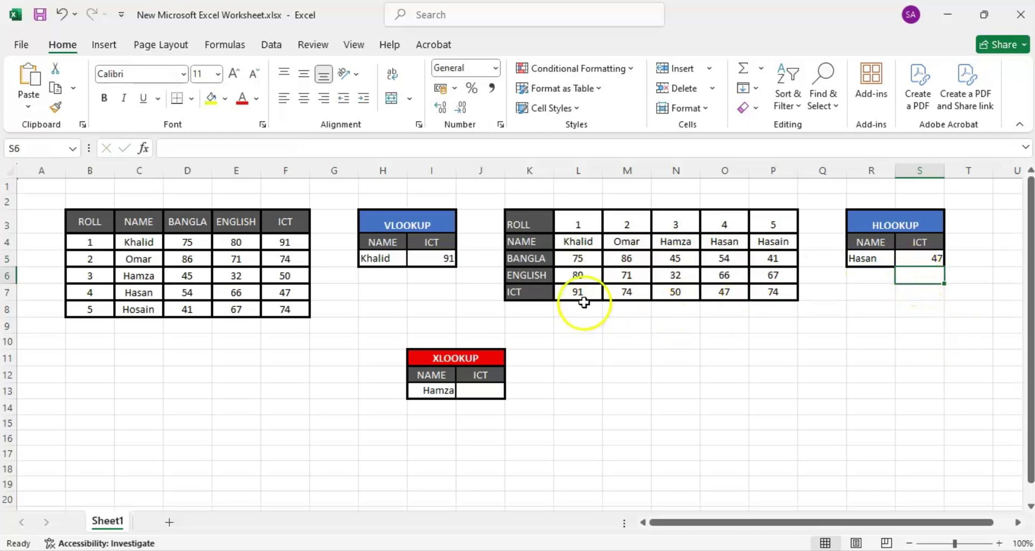
Step: Compare the HLOOKUP result in S5 with the names and ICT marks in the horizontal marks table
{"action": "left_click", "coordinate": [782, 244]}
{"action": "left_click", "coordinate": [773, 293]}
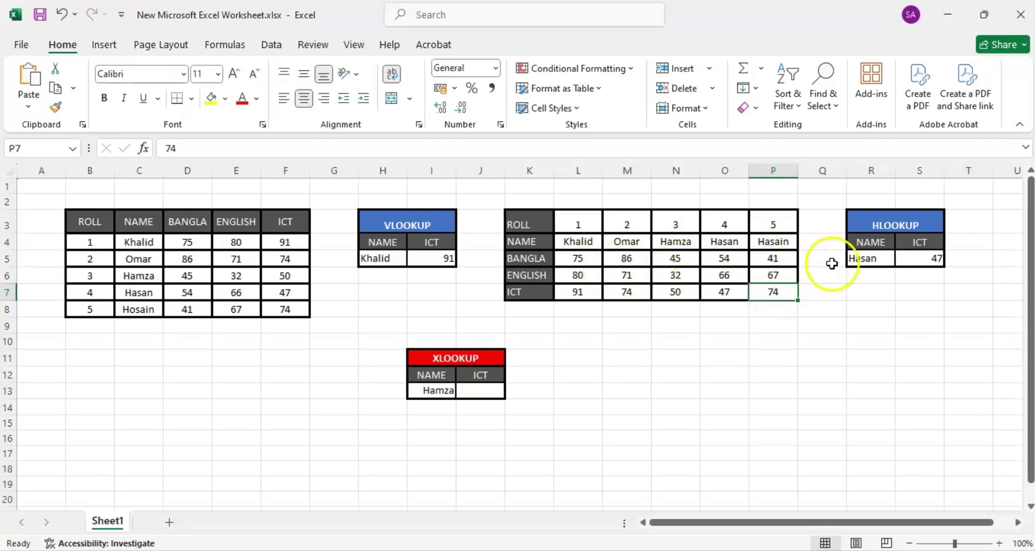
{"action": "left_click", "coordinate": [729, 249]}
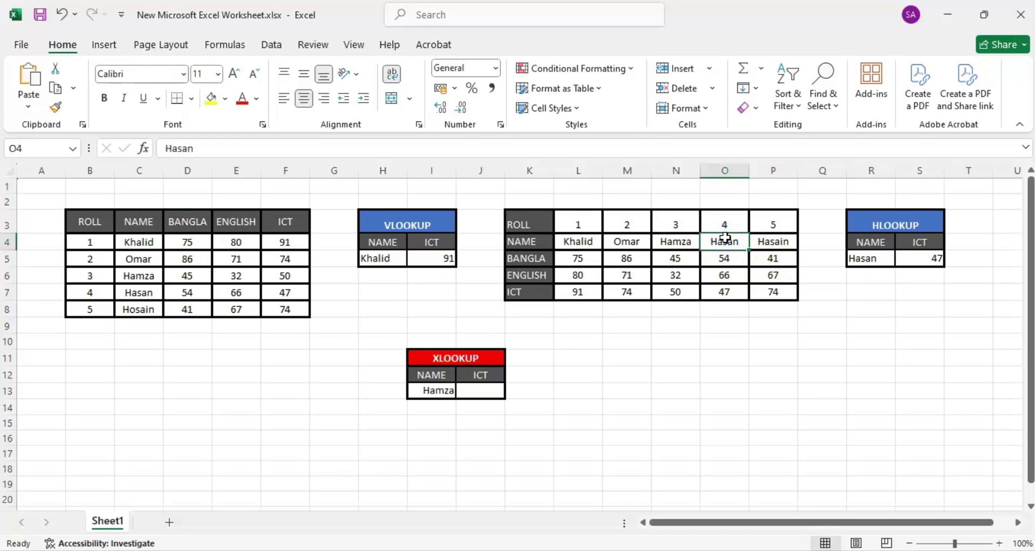
{"action": "left_click", "coordinate": [724, 293]}
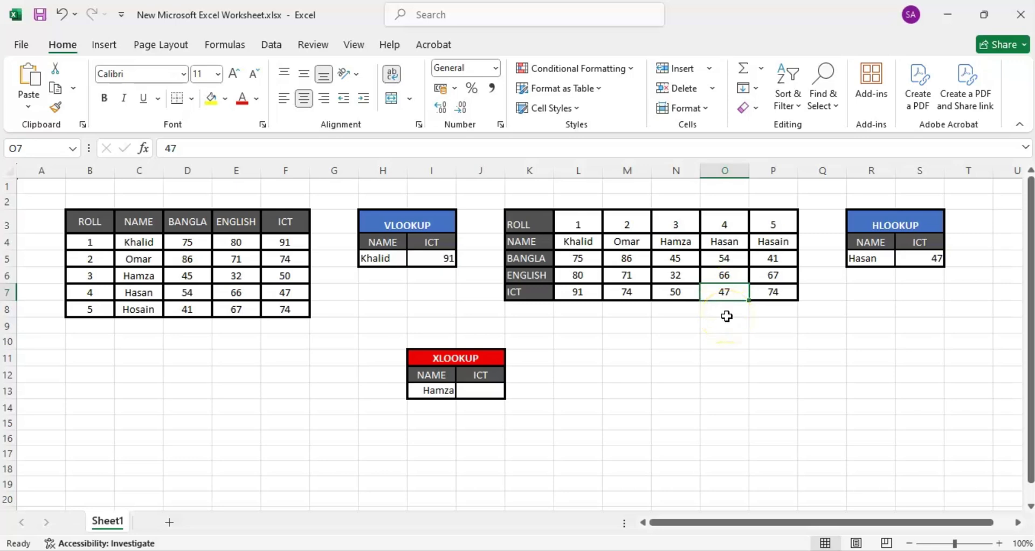
{"action": "left_click", "coordinate": [884, 258]}
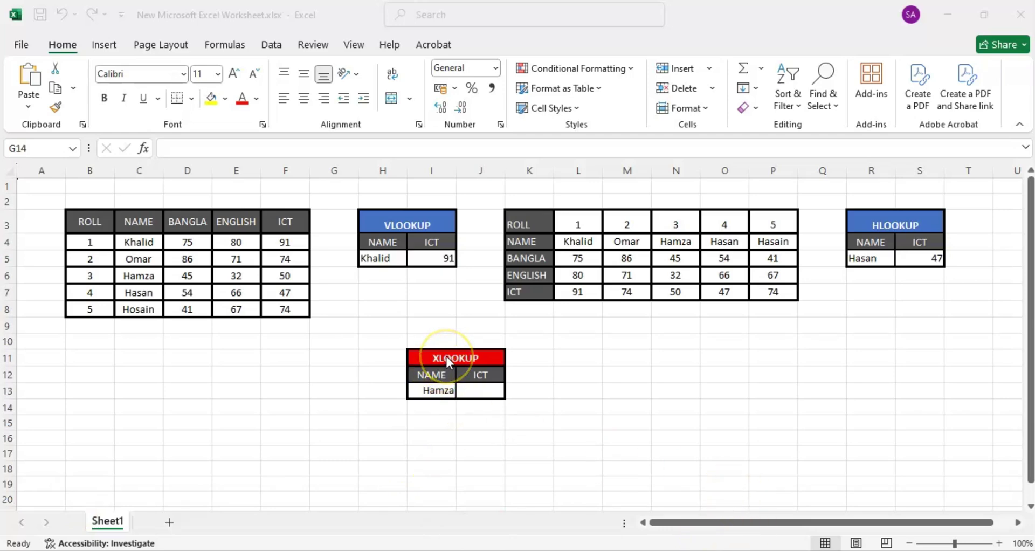
{"action": "left_click", "coordinate": [739, 524]}
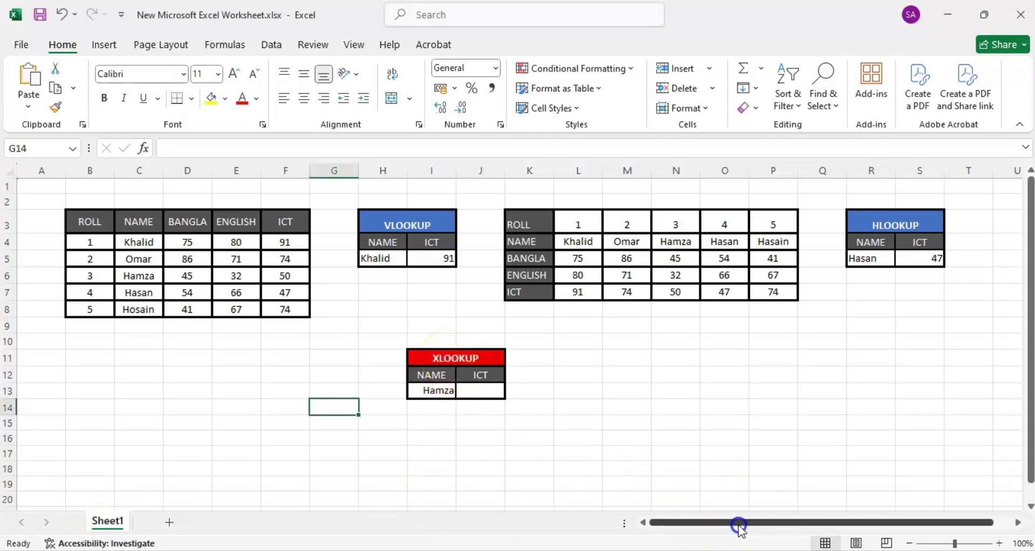
{"action": "left_click_drag", "start_coordinate": [800, 529], "coordinate": [722, 525]}
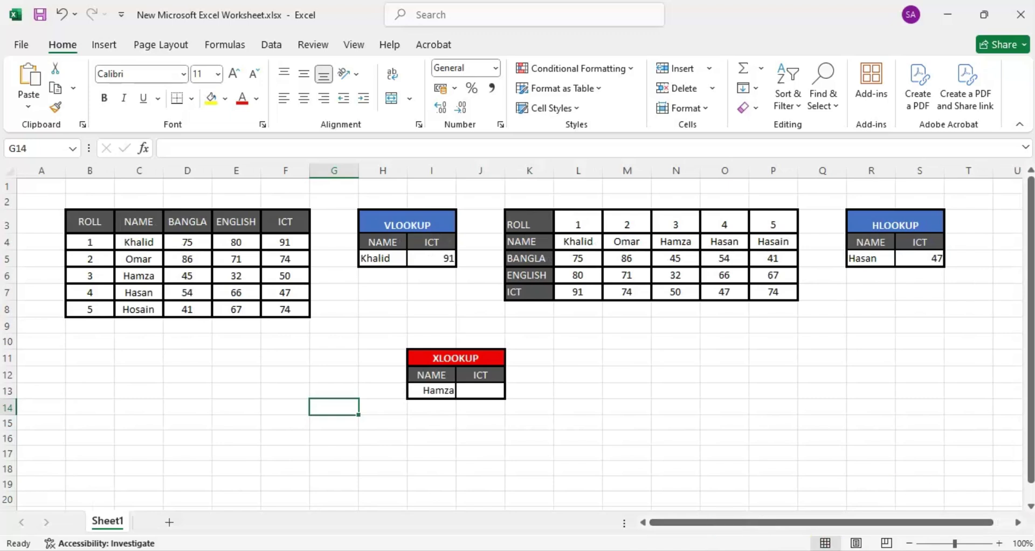
{"action": "left_click_drag", "start_coordinate": [1028, 393], "coordinate": [1028, 363]}
{"action": "left_click", "coordinate": [556, 374]}
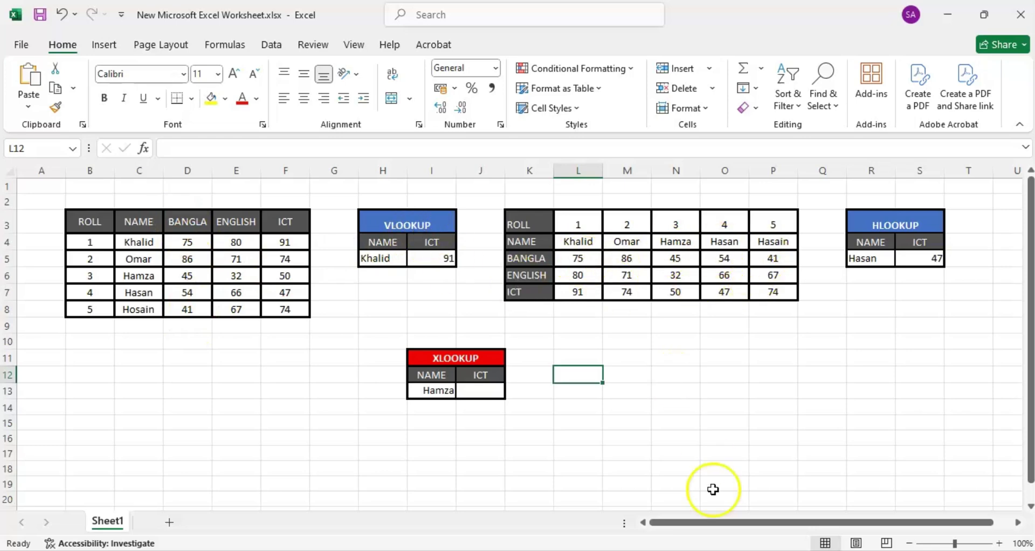
{"action": "left_click_drag", "start_coordinate": [704, 520], "coordinate": [670, 511]}
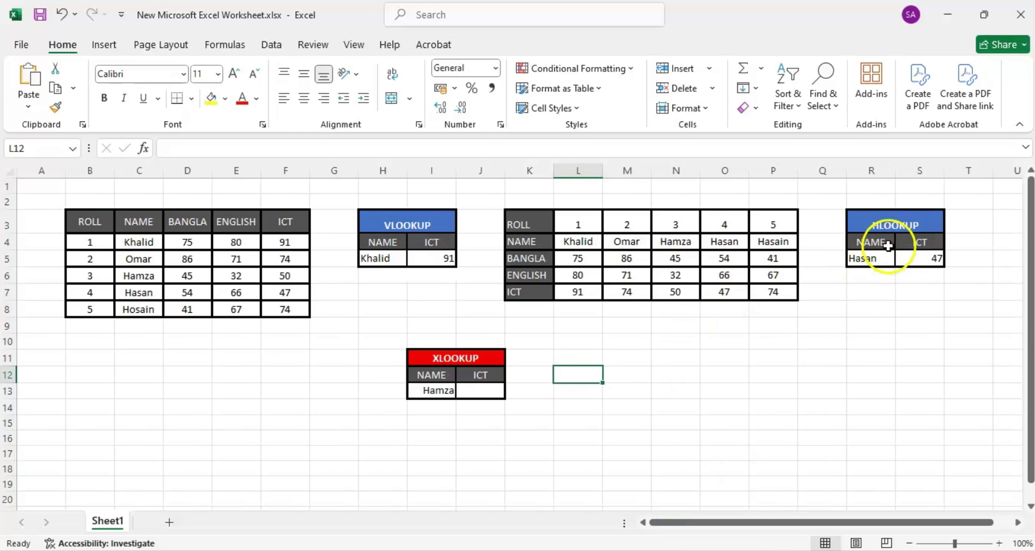
Step: Start an XLOOKUP formula in J13 with I13 as the lookup value
{"action": "left_click", "coordinate": [470, 359]}
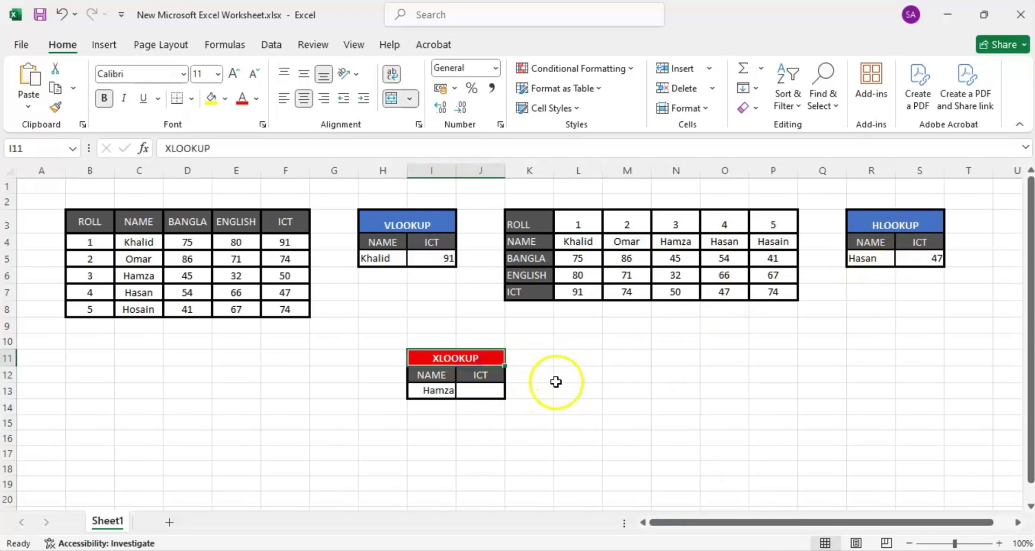
{"action": "double_click", "coordinate": [472, 391]}
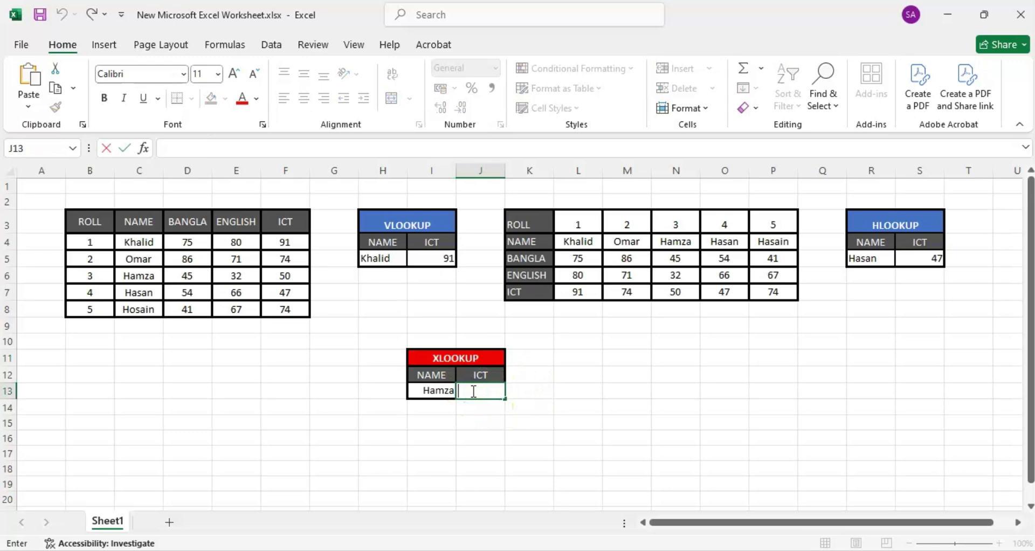
{"action": "type", "text": "="}
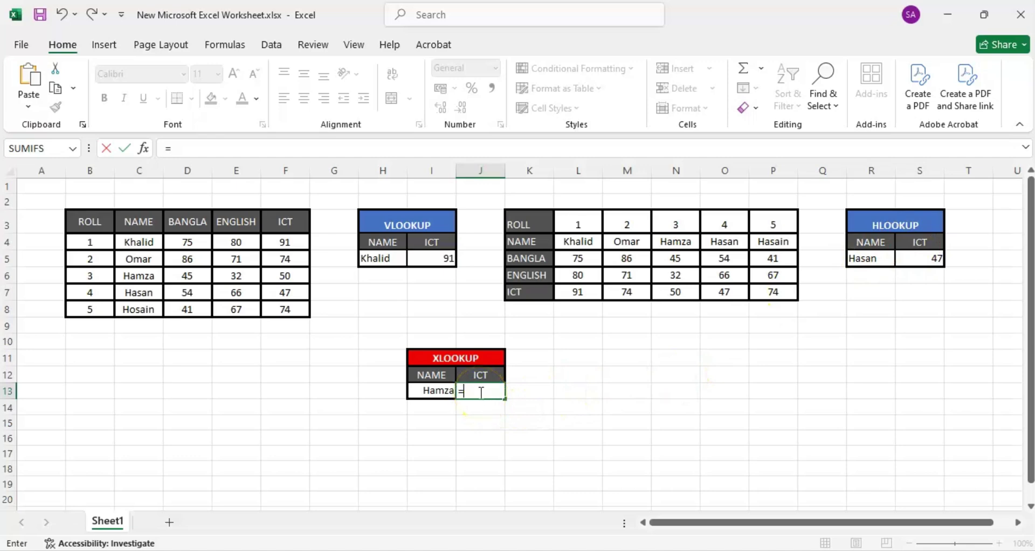
{"action": "type", "text": "x"}
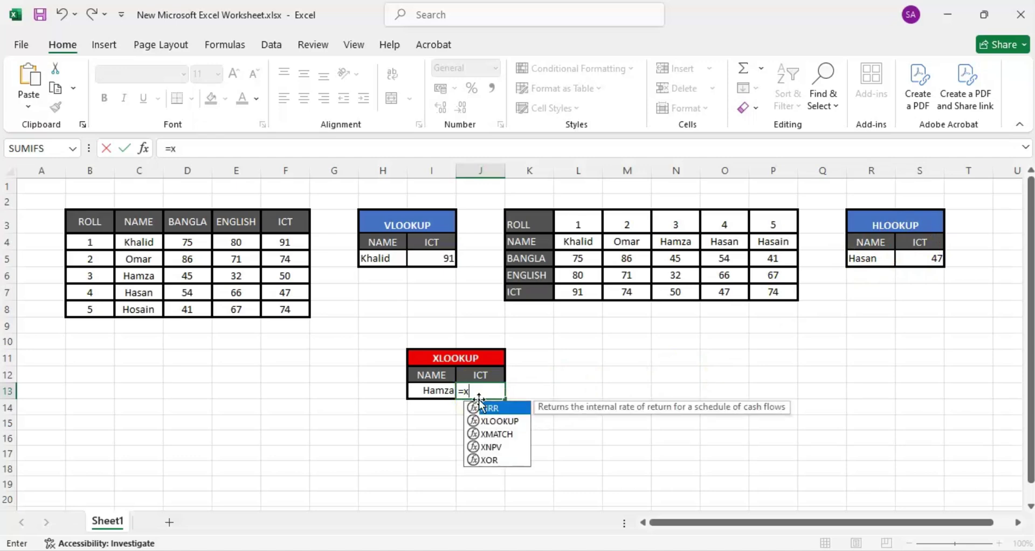
{"action": "key", "text": "Down"}
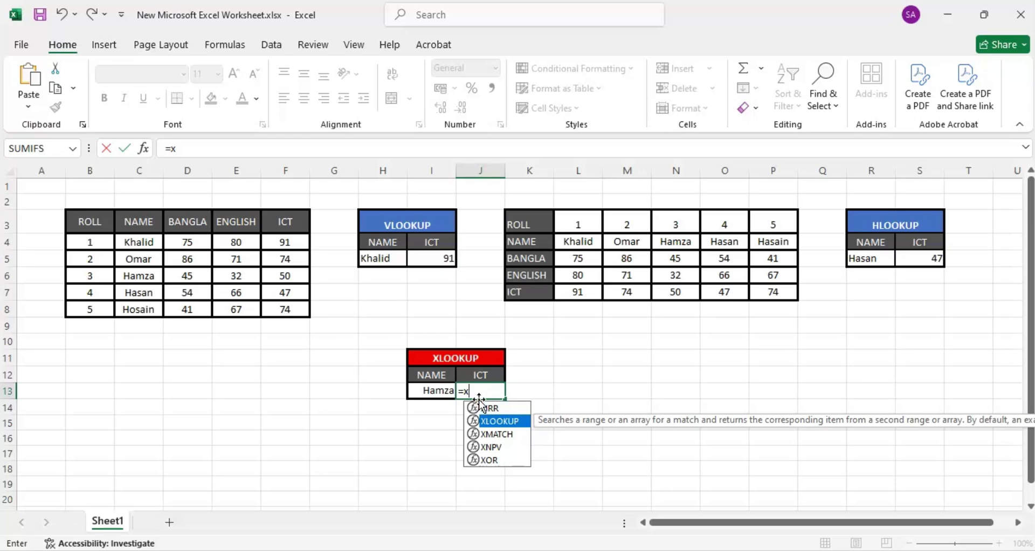
{"action": "key", "text": "Tab"}
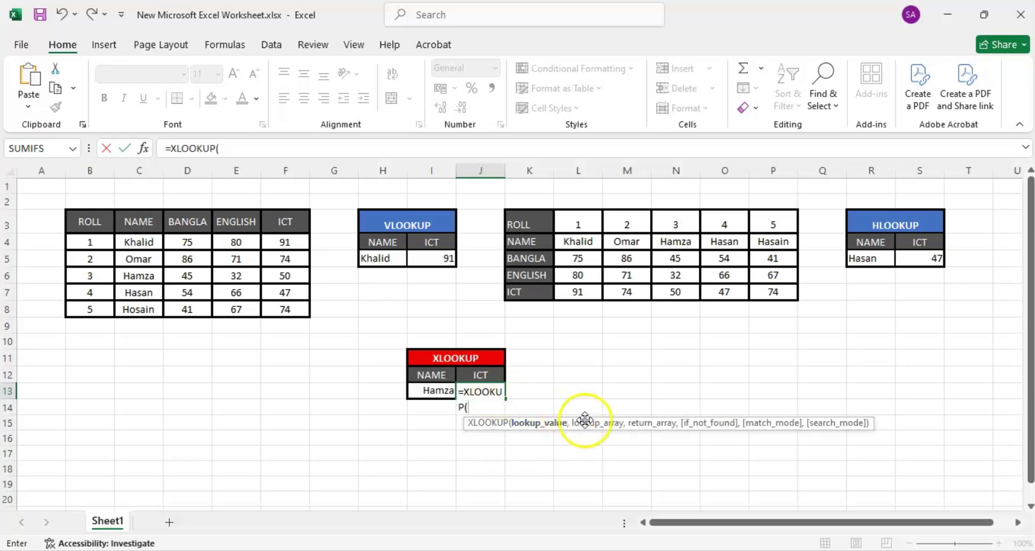
{"action": "left_click_drag", "start_coordinate": [606, 424], "coordinate": [248, 437]}
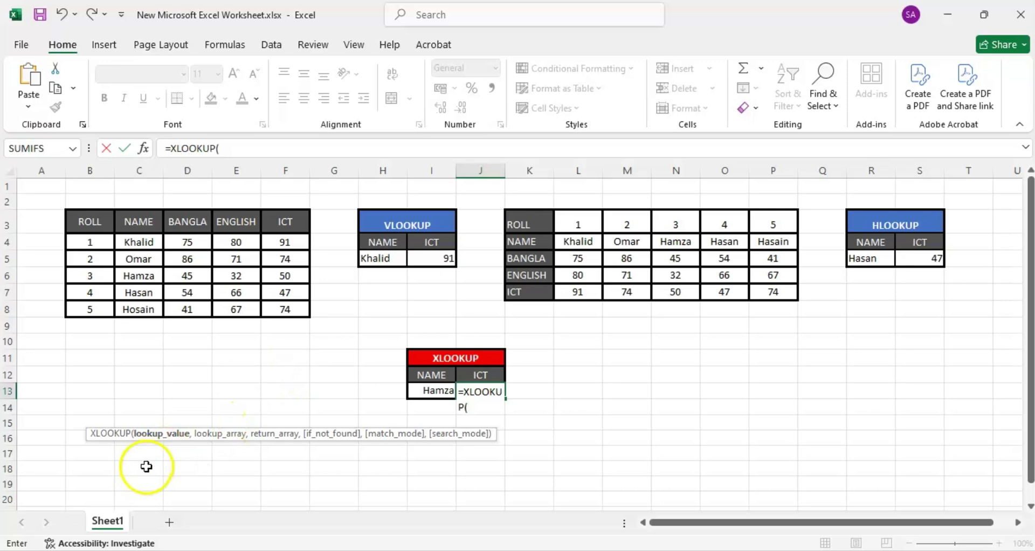
{"action": "left_click", "coordinate": [437, 392]}
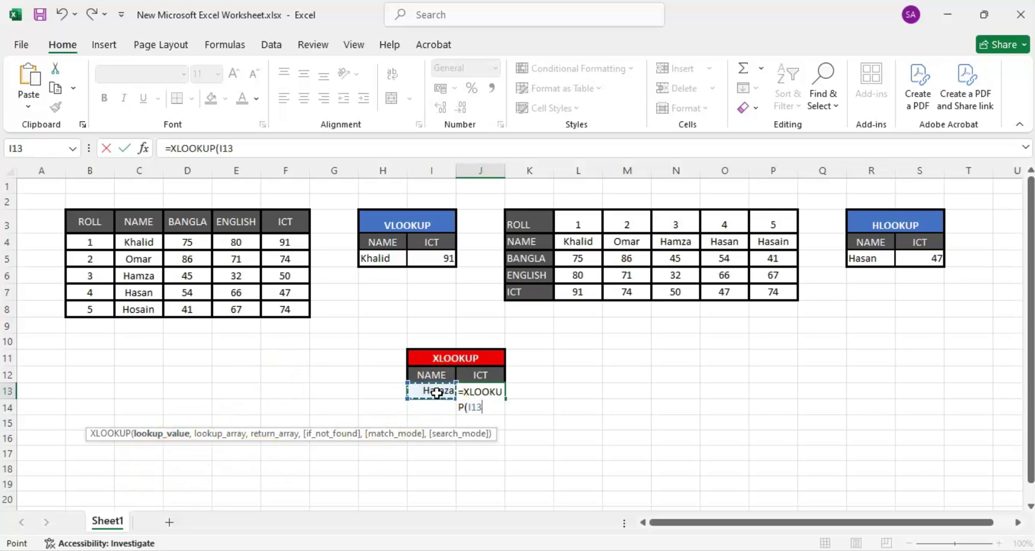
Step: Complete the XLOOKUP formula in J13 with C4:C8 as the lookup array and F4:F8 as the return array
{"action": "type", "text": ","}
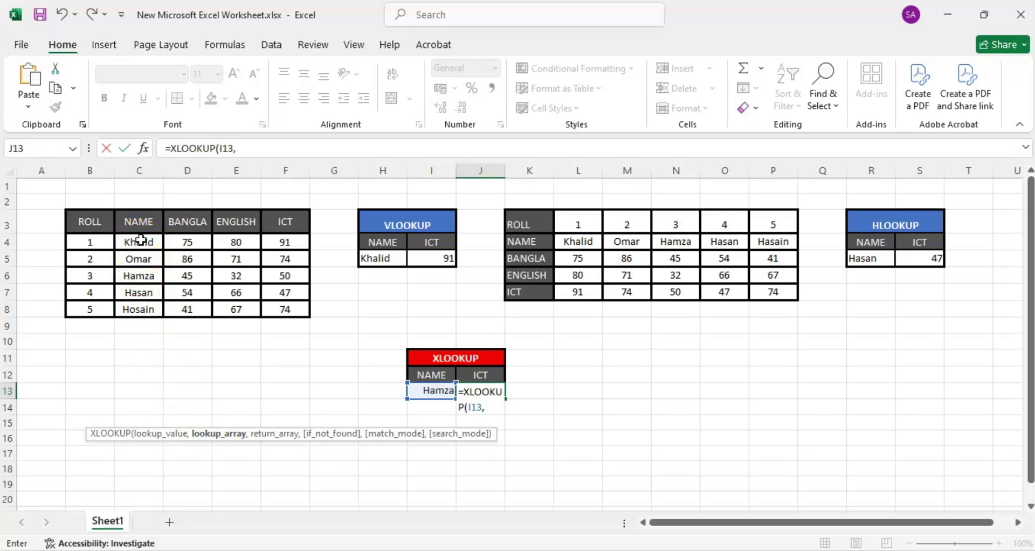
{"action": "left_click_drag", "start_coordinate": [140, 240], "coordinate": [151, 307]}
{"action": "type", "text": ","}
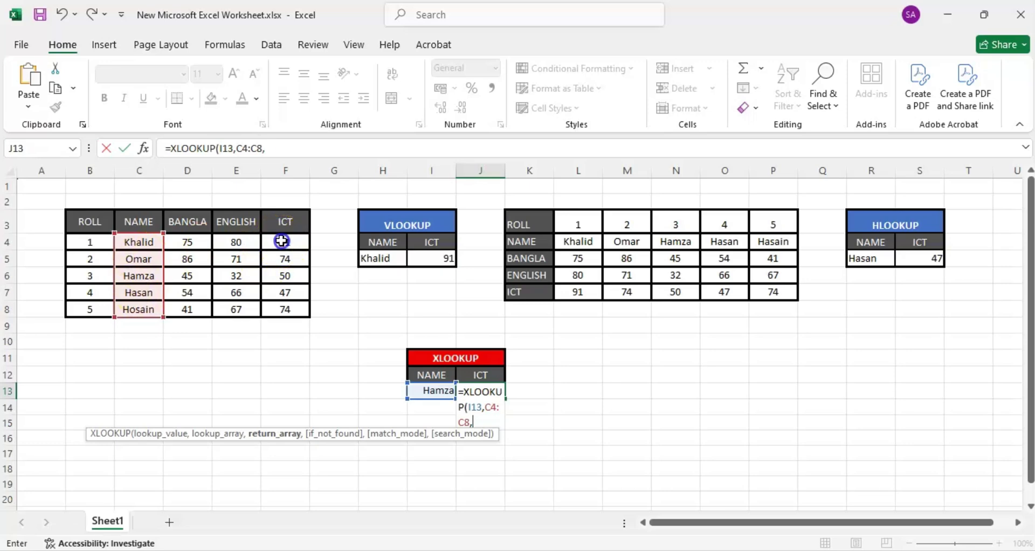
{"action": "left_click_drag", "start_coordinate": [281, 241], "coordinate": [281, 307]}
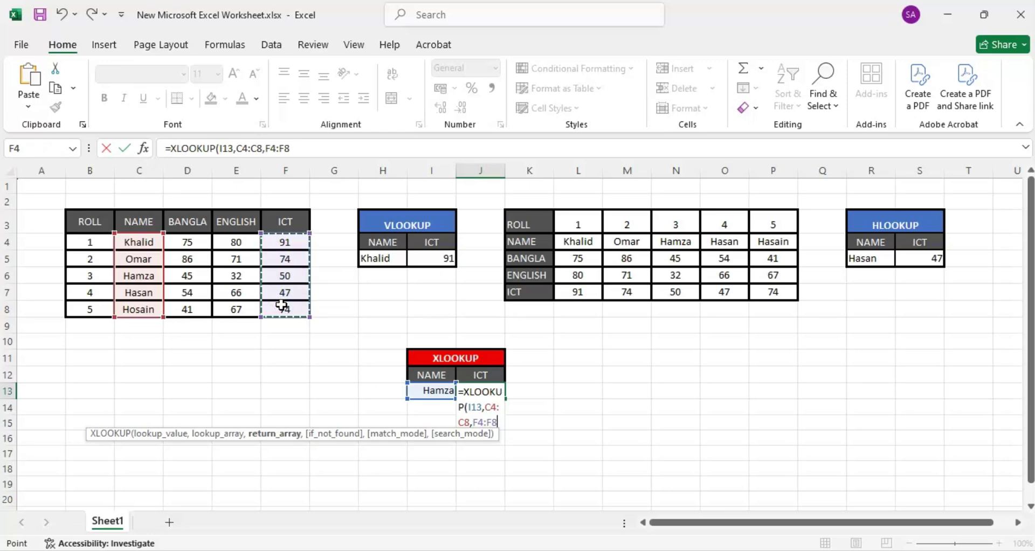
{"action": "type", "text": ","}
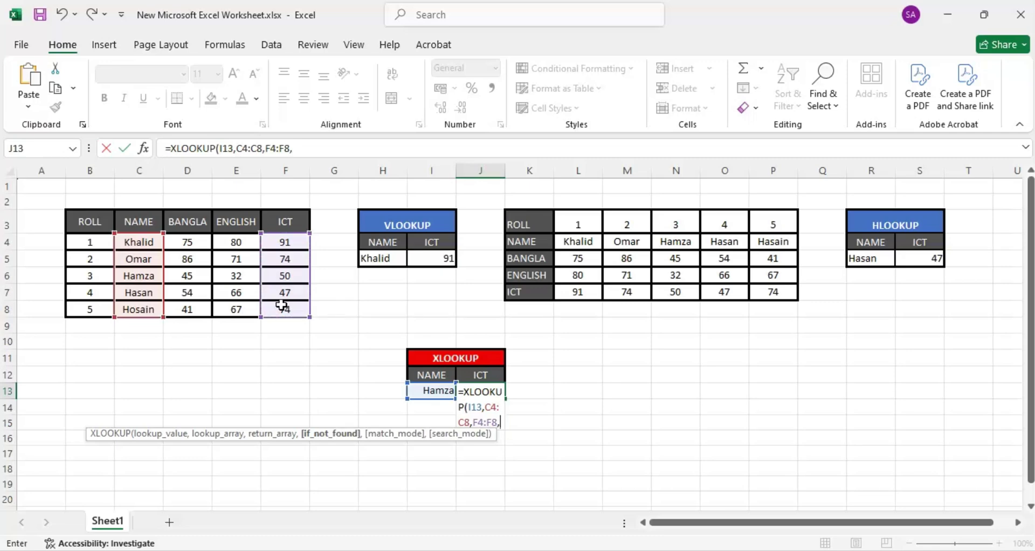
{"action": "key", "text": "BackSpace"}
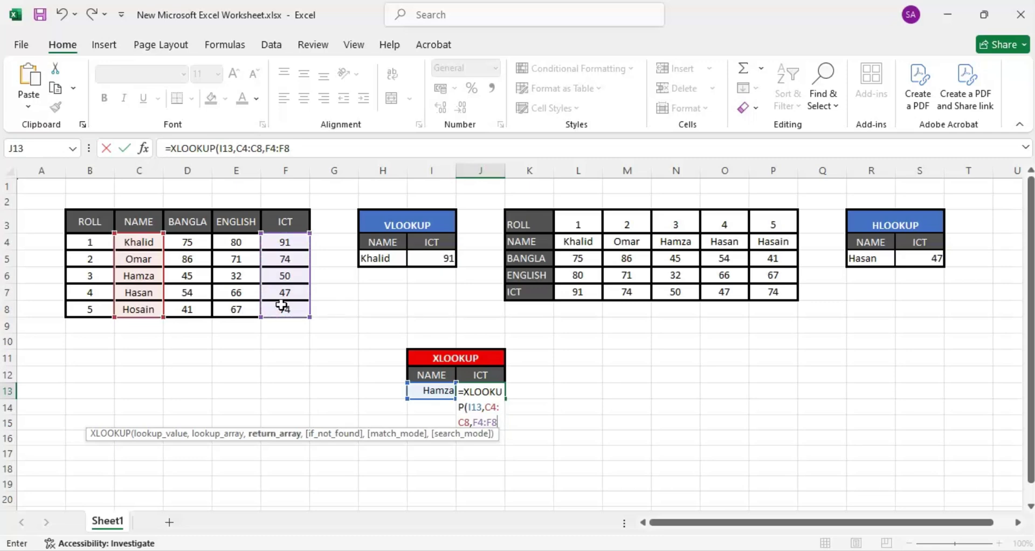
{"action": "type", "text": ")"}
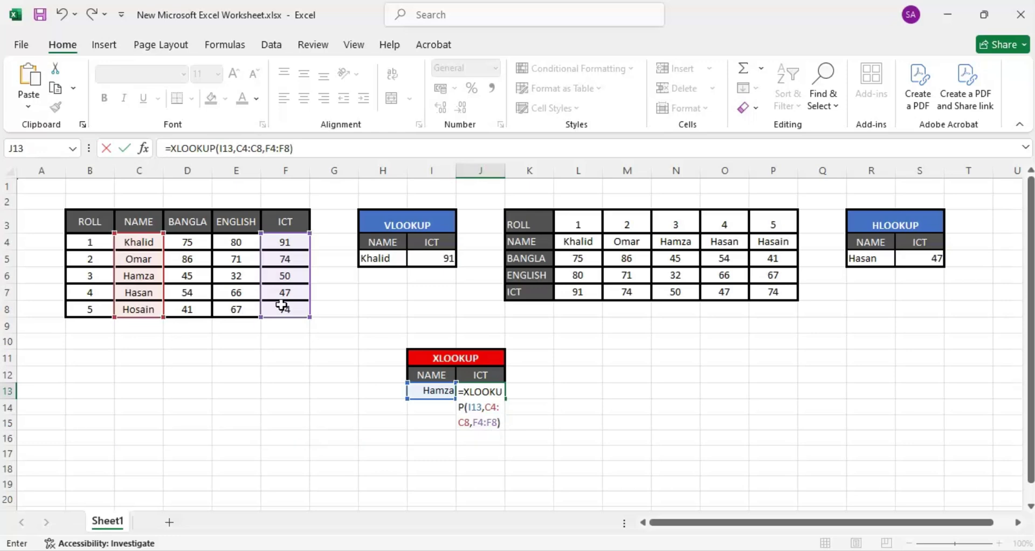
{"action": "key", "text": "Return"}
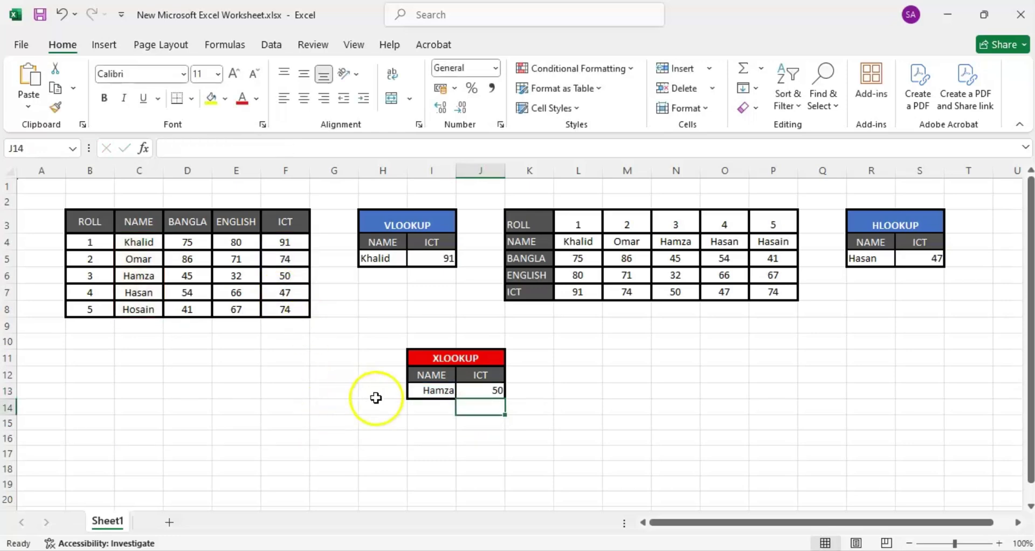
Step: Compare the XLOOKUP result in J13 with the matching name and ICT mark in the vertical marks table
{"action": "left_click", "coordinate": [422, 394]}
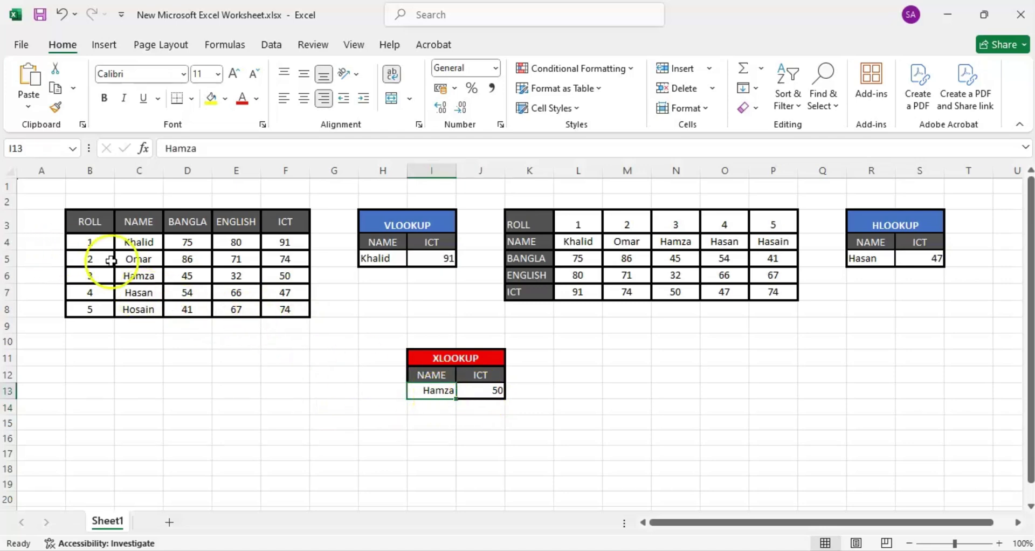
{"action": "left_click", "coordinate": [135, 275]}
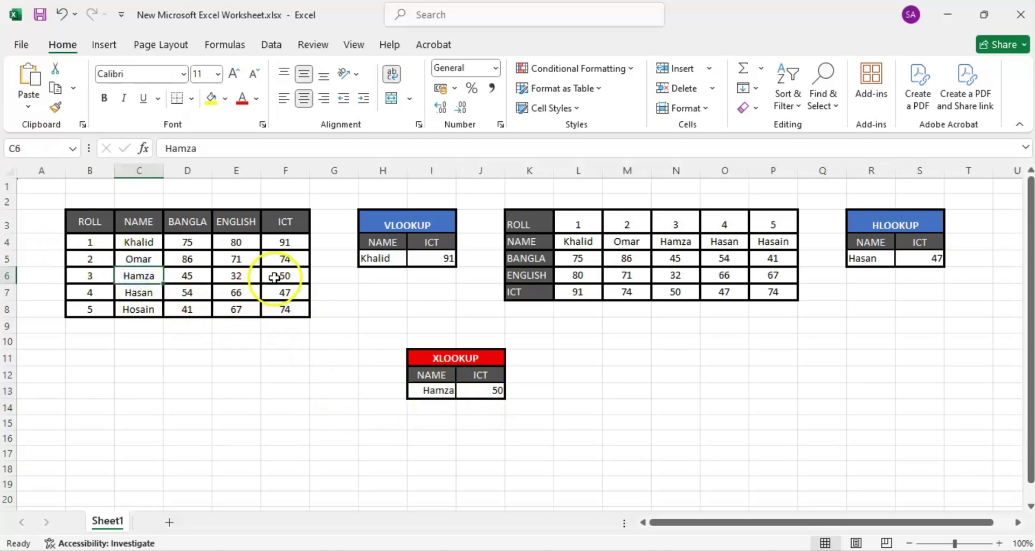
{"action": "left_click", "coordinate": [280, 276]}
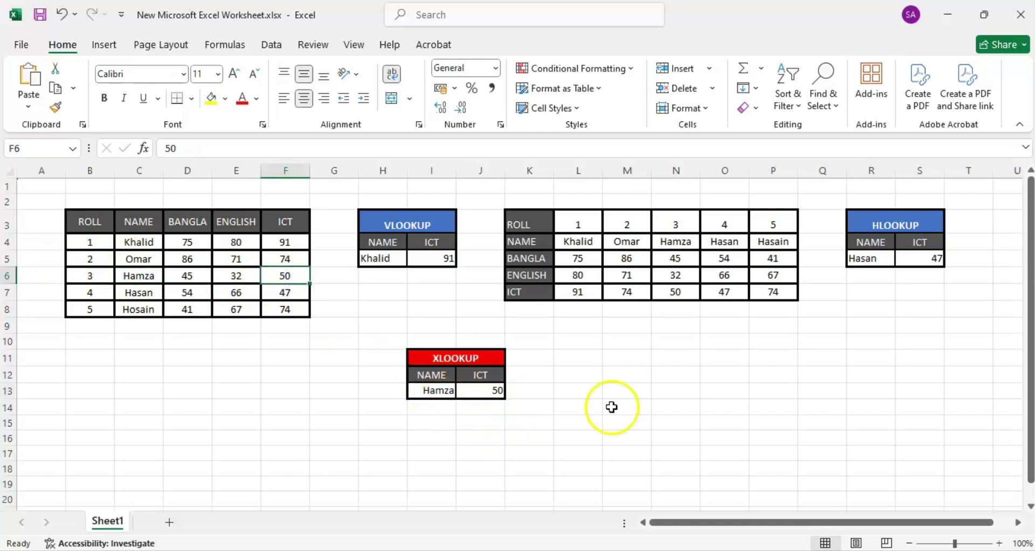
{"action": "left_click", "coordinate": [705, 407]}
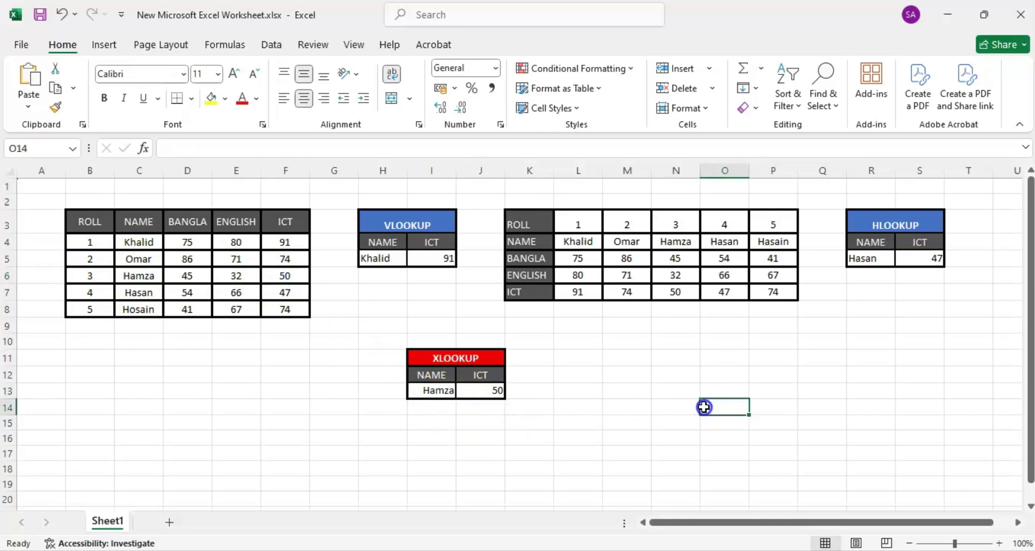
Step: Clear the XLOOKUP formula from J13
{"action": "left_click", "coordinate": [486, 389]}
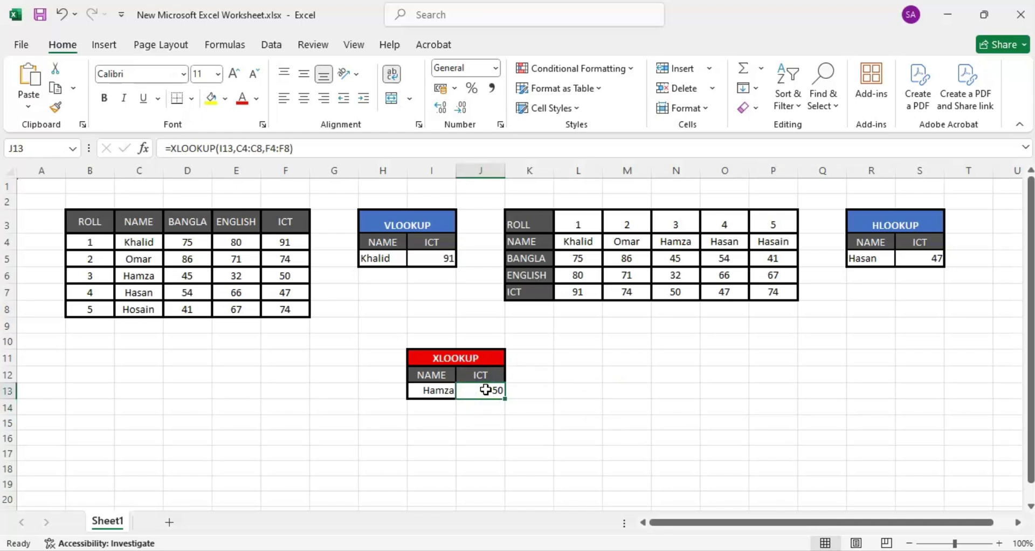
{"action": "key", "text": "Delete"}
{"action": "left_click", "coordinate": [571, 387]}
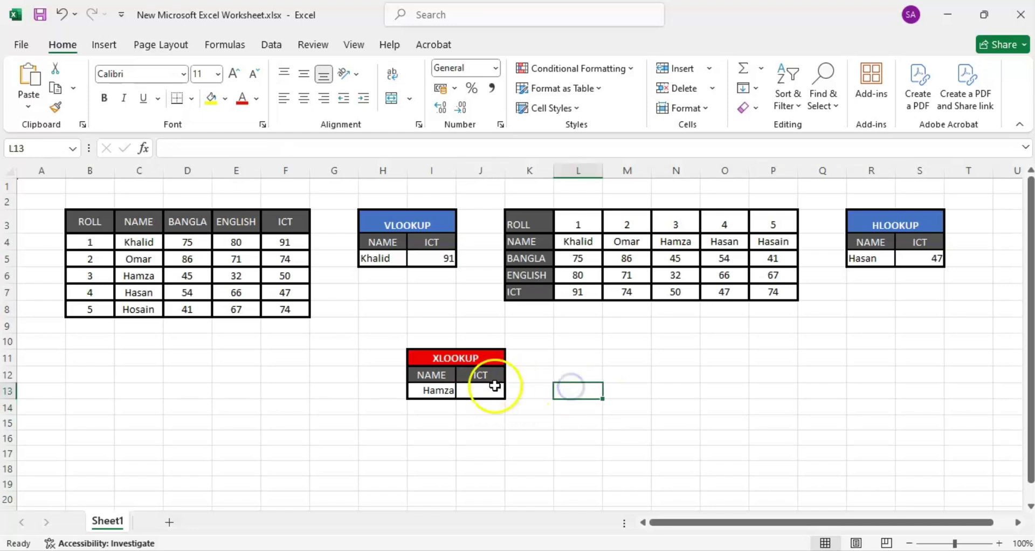
{"action": "double_click", "coordinate": [485, 391]}
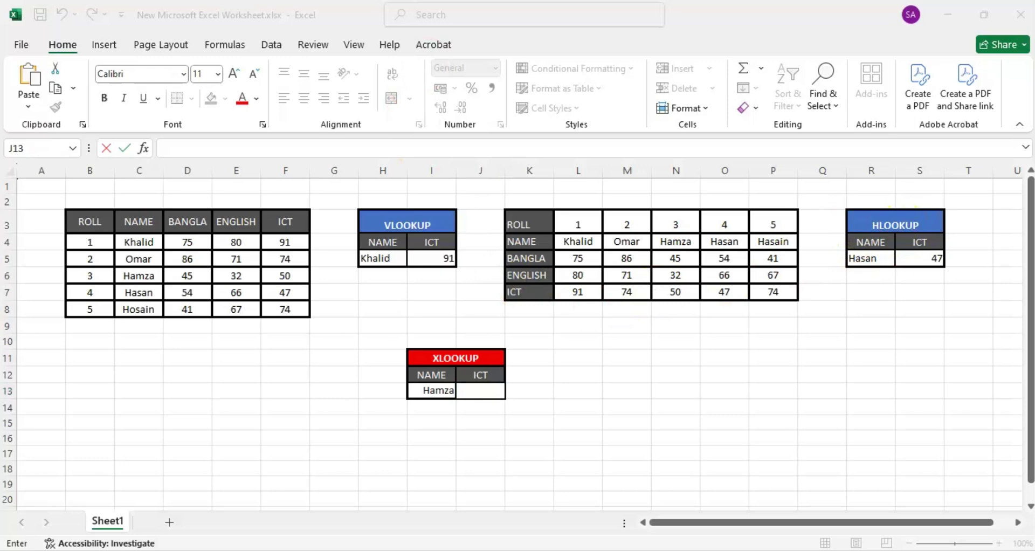
{"action": "left_click_drag", "start_coordinate": [406, 369], "coordinate": [311, 298]}
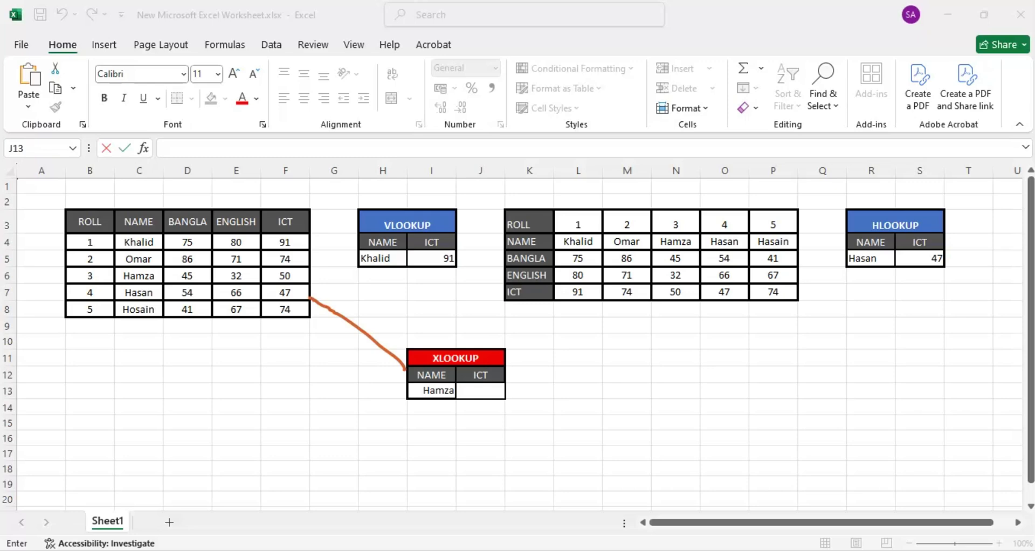
{"action": "mouse_move", "coordinate": [514, 352]}
{"action": "left_mouse_down"}
{"action": "mouse_move", "coordinate": [857, 252]}
{"action": "mouse_move", "coordinate": [943, 248]}
{"action": "mouse_move", "coordinate": [863, 243]}
{"action": "mouse_move", "coordinate": [871, 217]}
{"action": "left_mouse_up"}
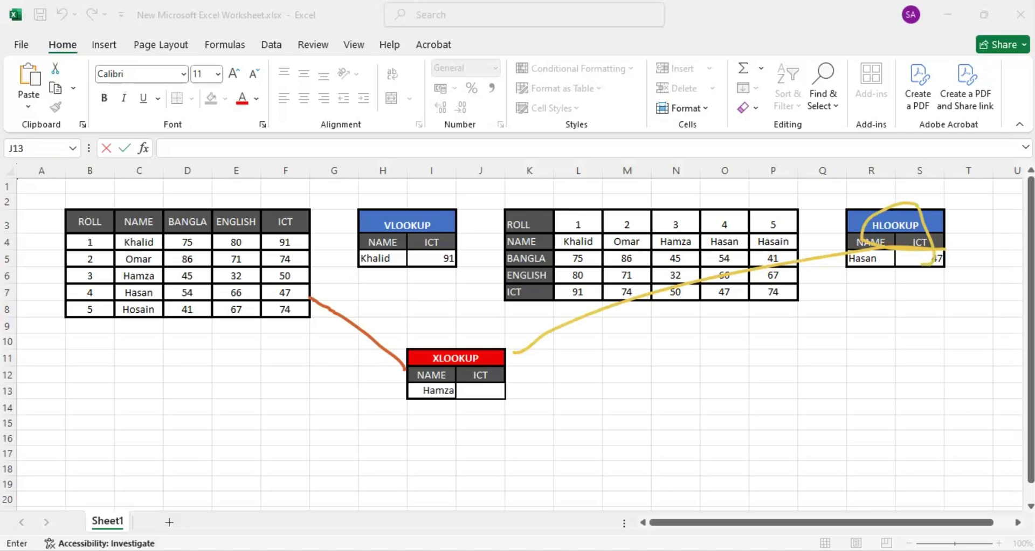
{"action": "key", "text": "Escape"}
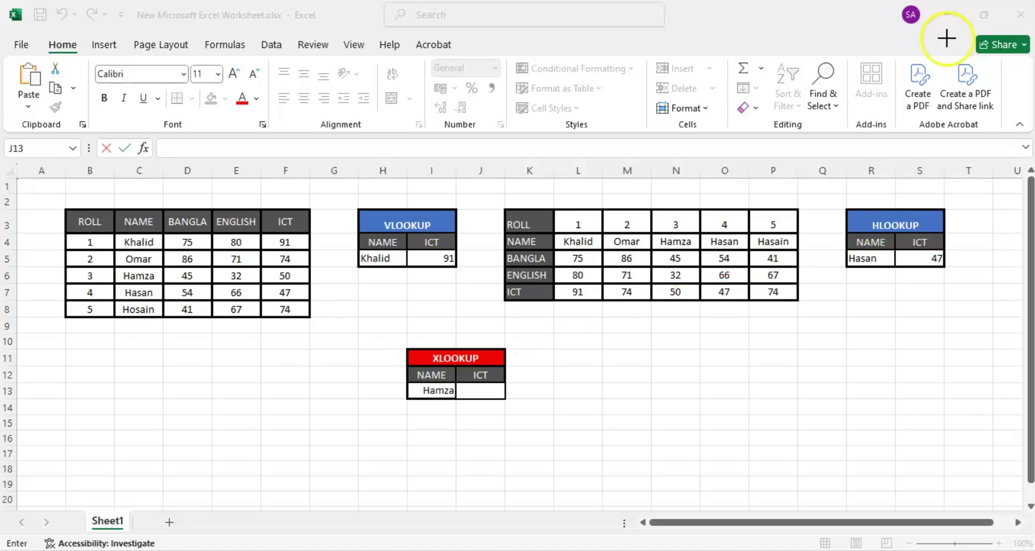
Step: Enter a new XLOOKUP function in J13 with I13 as the lookup value
{"action": "double_click", "coordinate": [476, 385]}
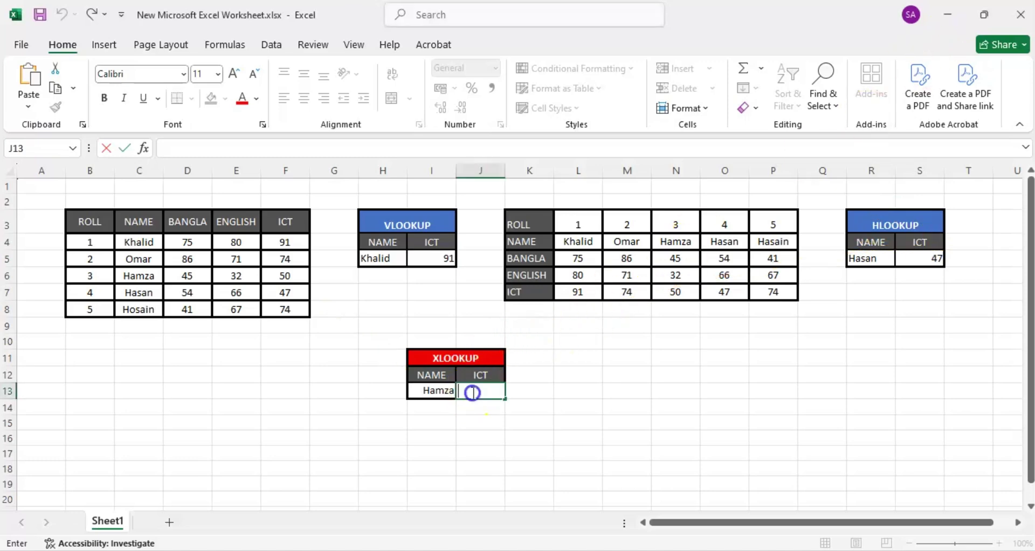
{"action": "type", "text": "="}
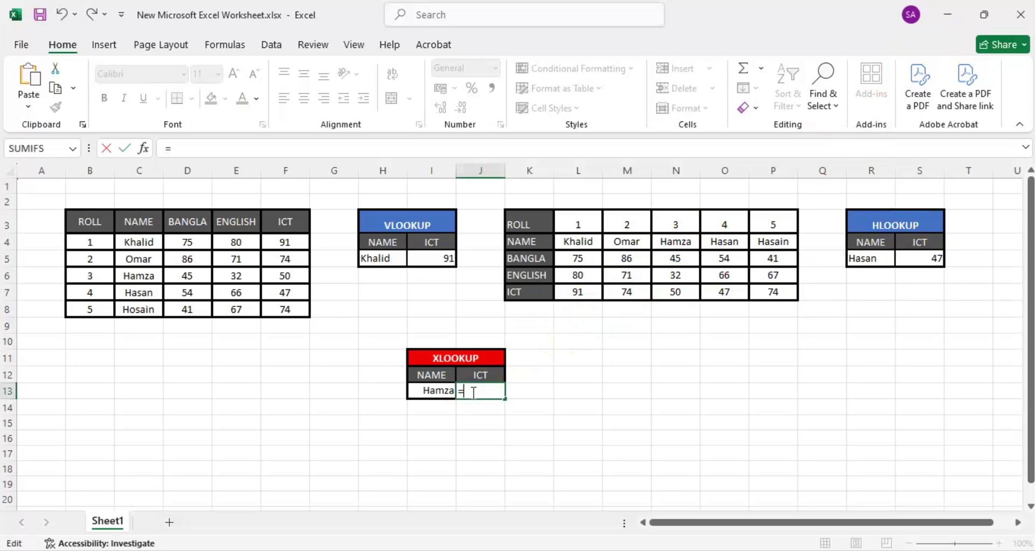
{"action": "type", "text": "x"}
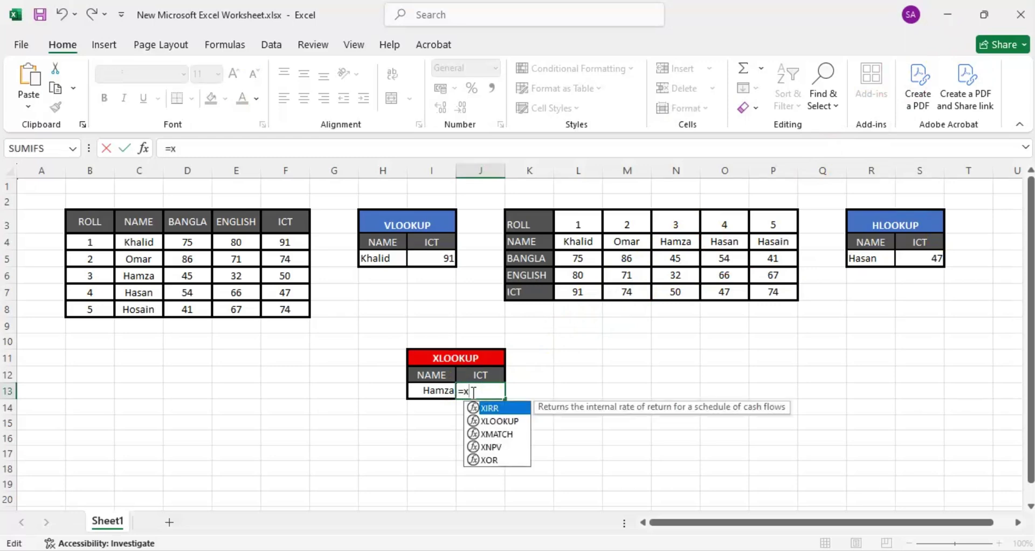
{"action": "key", "text": "Down"}
{"action": "key", "text": "Tab"}
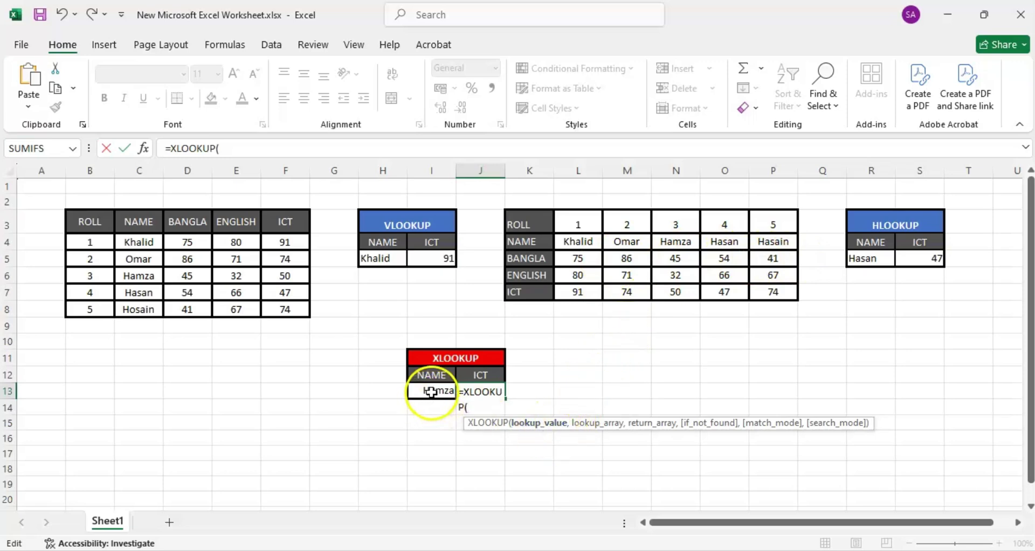
{"action": "left_click", "coordinate": [429, 391]}
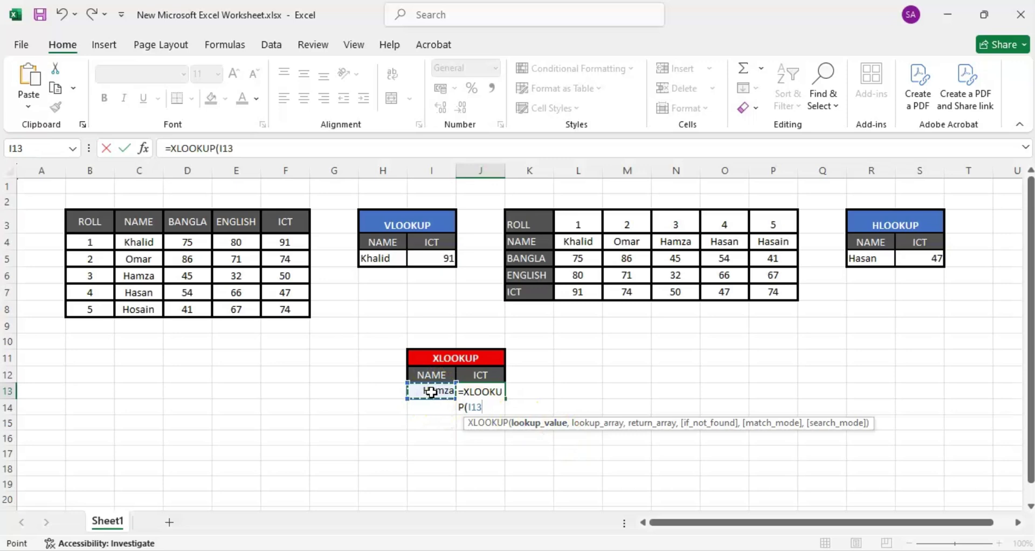
{"action": "type", "text": ","}
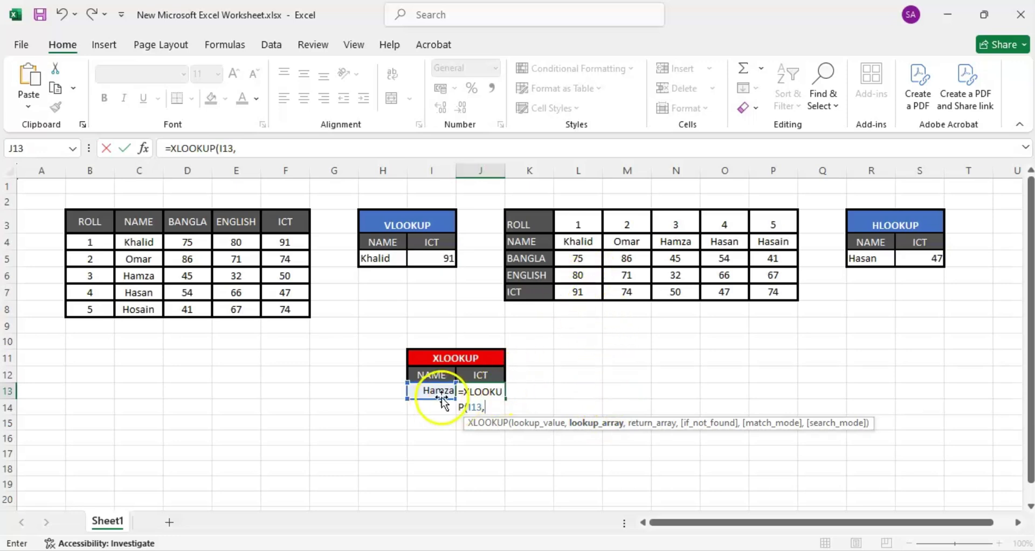
Step: Set the lookup array to L4:P4 and the return array to L7:P7, and complete the XLOOKUP formula in J13
{"action": "left_click_drag", "start_coordinate": [576, 229], "coordinate": [759, 241]}
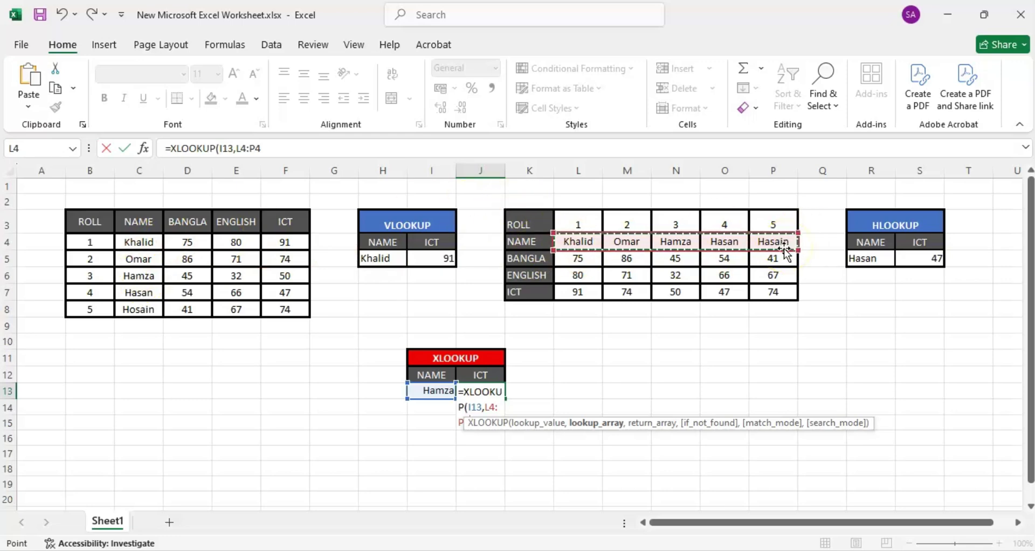
{"action": "type", "text": ","}
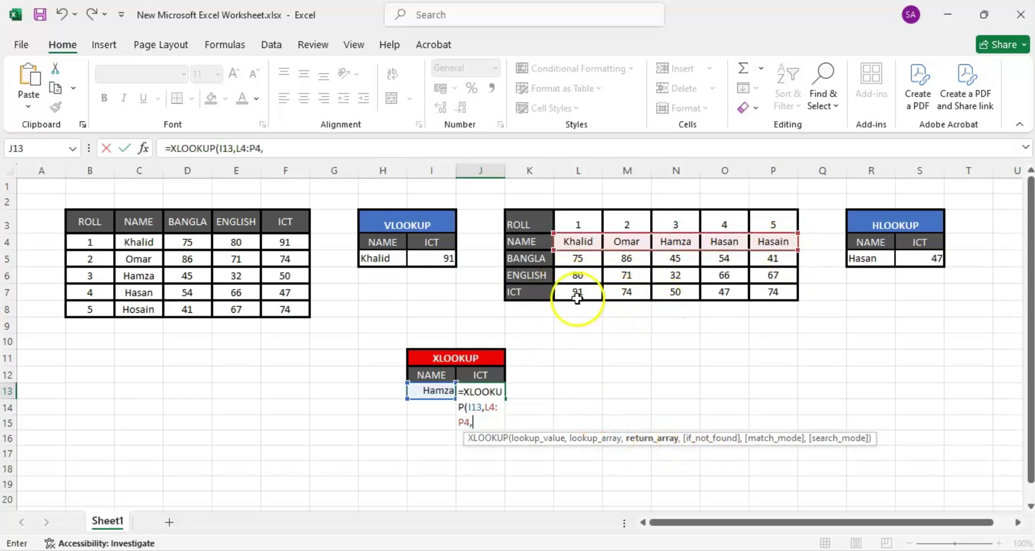
{"action": "left_click_drag", "start_coordinate": [565, 291], "coordinate": [757, 287]}
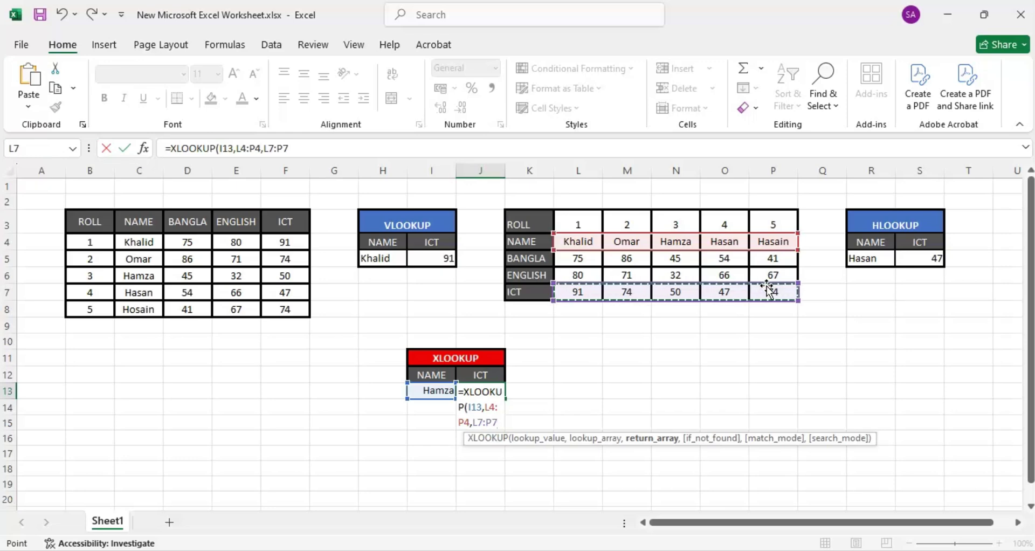
{"action": "type", "text": ")"}
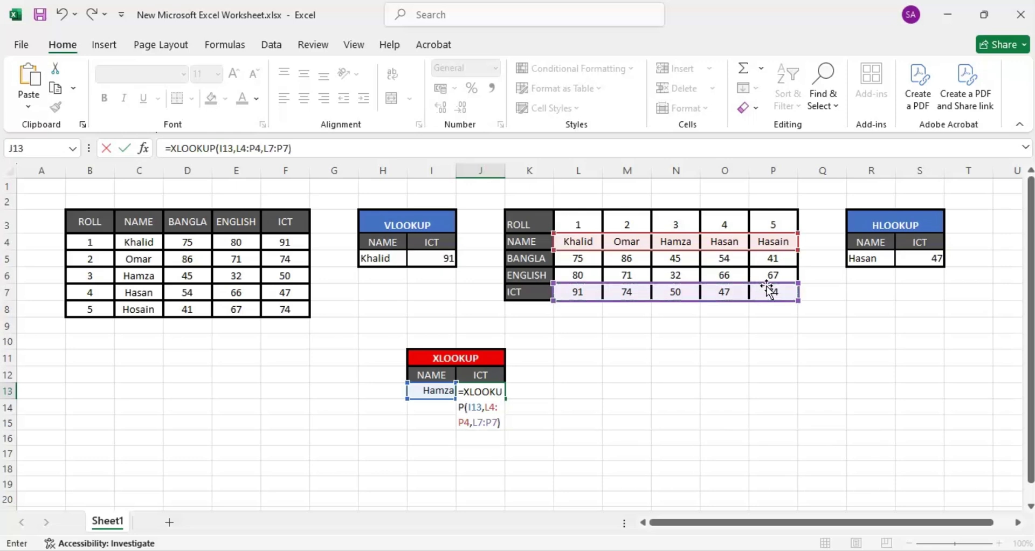
{"action": "key", "text": "Return"}
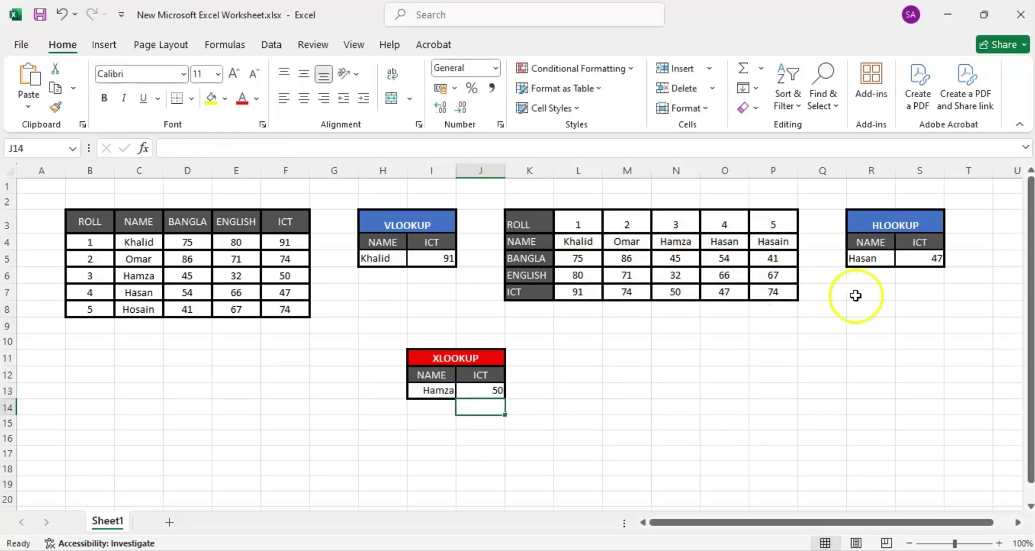
Step: Compare the XLOOKUP result in J13 with the matching name and ICT mark in the horizontal marks table
{"action": "left_click", "coordinate": [537, 296]}
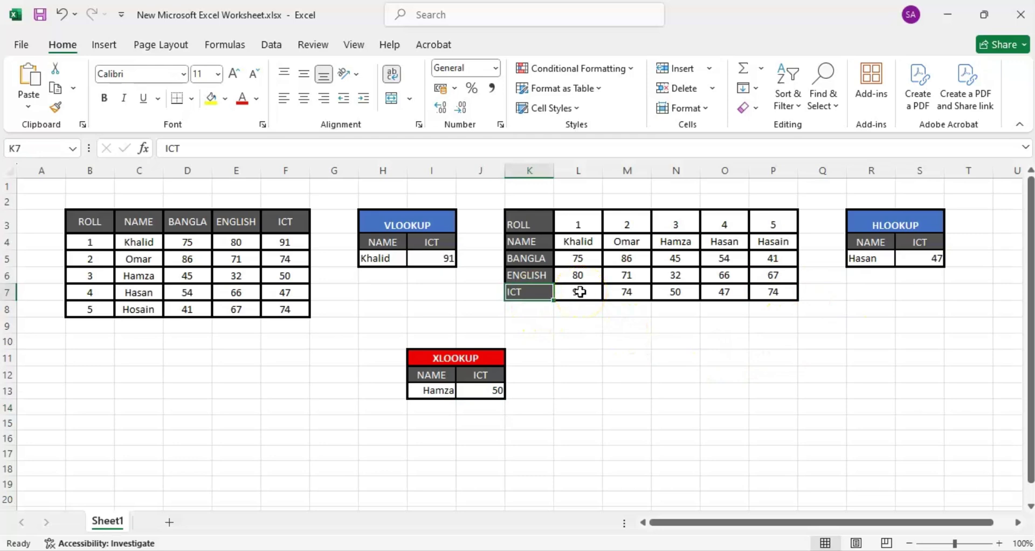
{"action": "left_click", "coordinate": [579, 292]}
{"action": "left_click", "coordinate": [684, 292]}
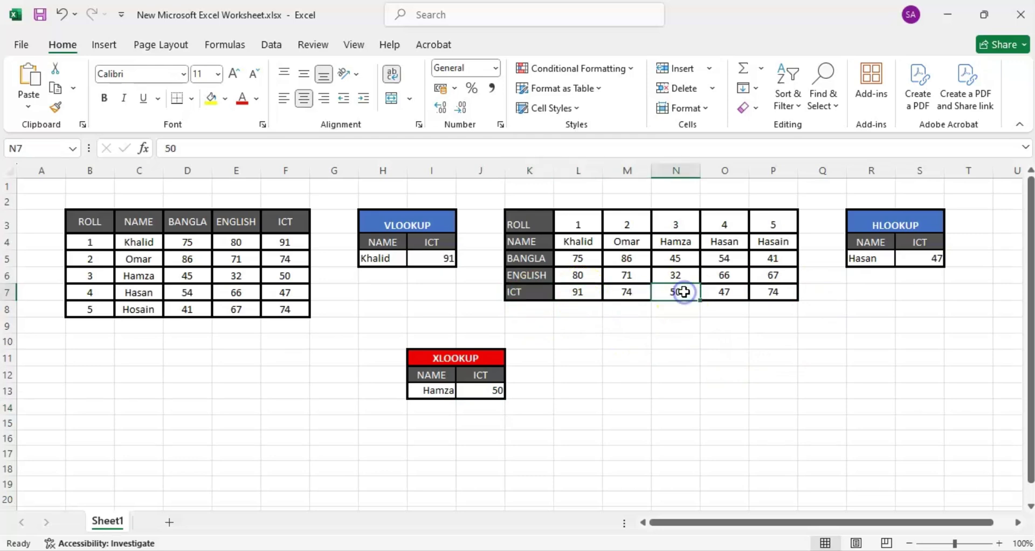
{"action": "left_click", "coordinate": [678, 242]}
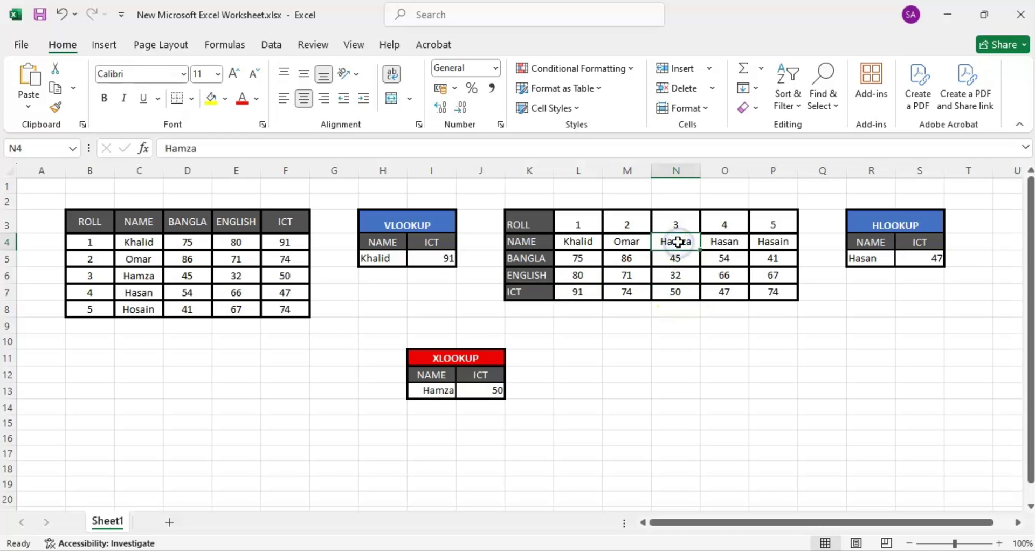
{"action": "left_click", "coordinate": [625, 392]}
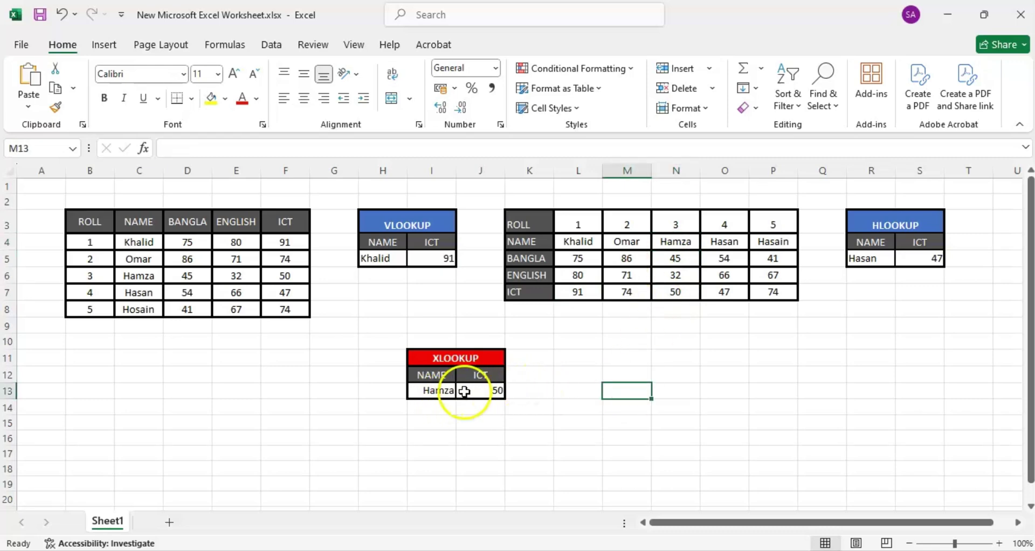
{"action": "left_click", "coordinate": [571, 390]}
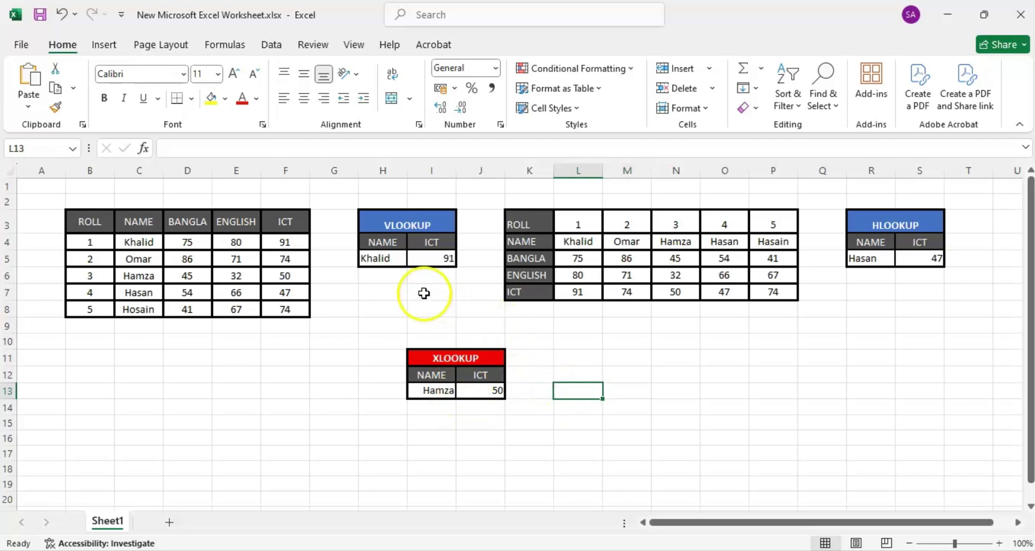
Step: Open the VLOOKUP formula in I5 to examine its lookup value, table range, column index and match argument
{"action": "left_click", "coordinate": [425, 257]}
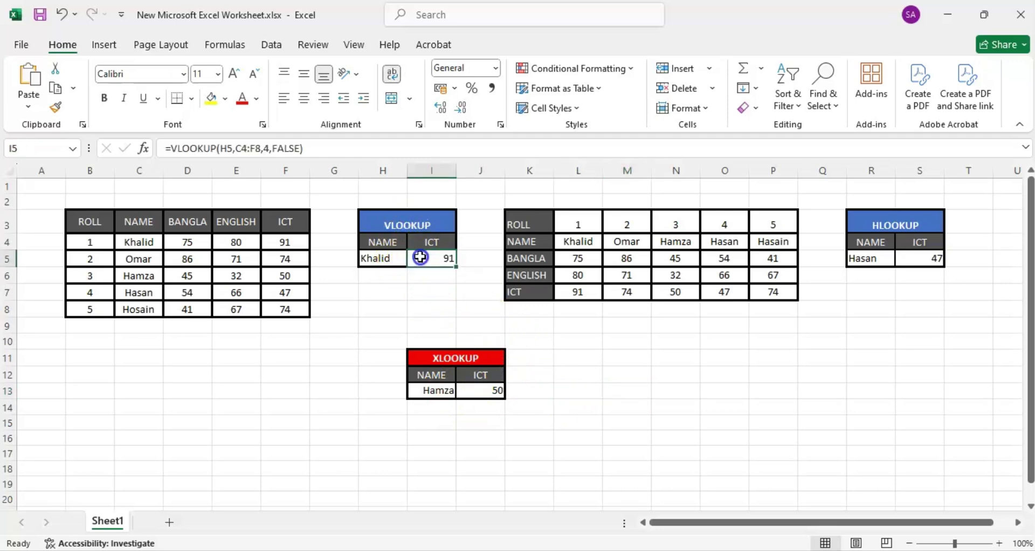
{"action": "double_click", "coordinate": [427, 257]}
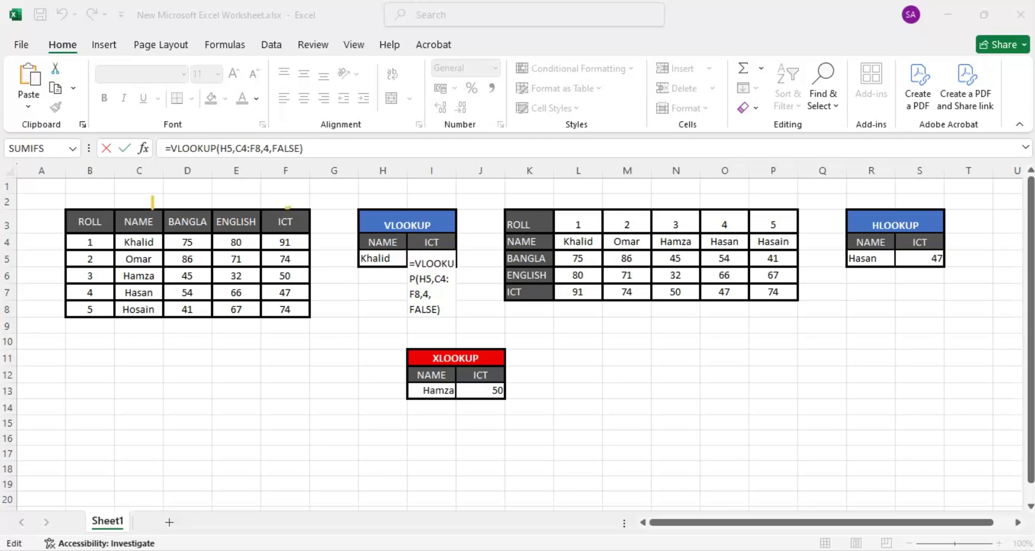
{"action": "left_click_drag", "start_coordinate": [290, 207], "coordinate": [313, 195]}
{"action": "mouse_move", "coordinate": [387, 200]}
{"action": "left_mouse_down"}
{"action": "mouse_move", "coordinate": [458, 202]}
{"action": "mouse_move", "coordinate": [444, 265]}
{"action": "mouse_move", "coordinate": [368, 211]}
{"action": "mouse_move", "coordinate": [384, 191]}
{"action": "left_mouse_up"}
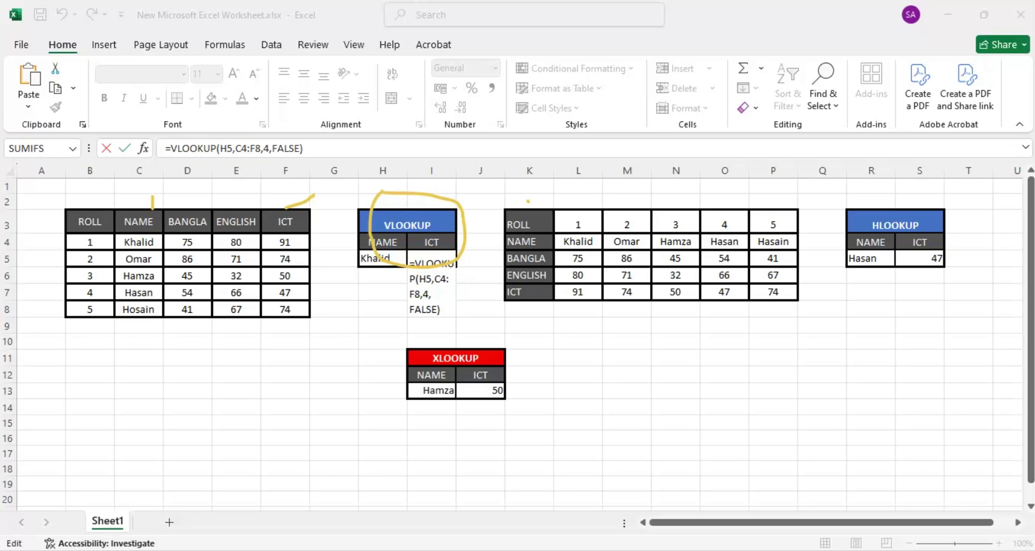
{"action": "left_click_drag", "start_coordinate": [804, 244], "coordinate": [813, 224]}
{"action": "left_click_drag", "start_coordinate": [587, 242], "coordinate": [731, 237]}
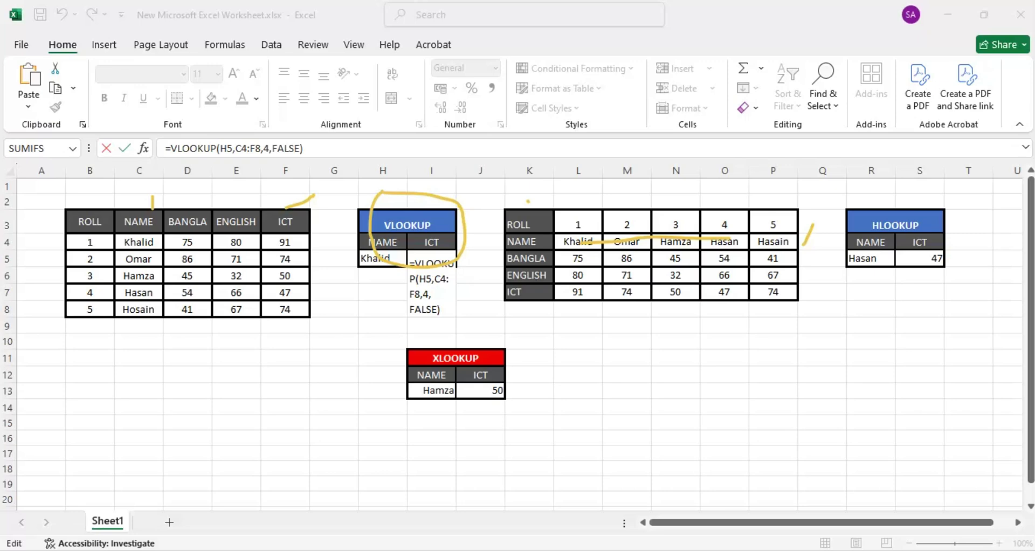
{"action": "left_click_drag", "start_coordinate": [573, 239], "coordinate": [794, 282]}
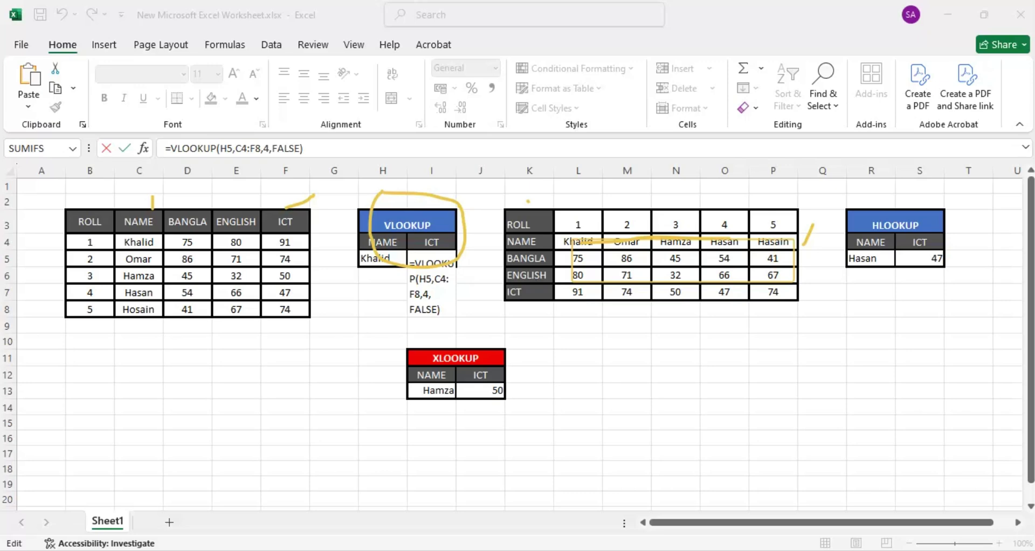
{"action": "mouse_move", "coordinate": [447, 350]}
{"action": "left_mouse_down"}
{"action": "mouse_move", "coordinate": [377, 323]}
{"action": "mouse_move", "coordinate": [145, 273]}
{"action": "left_mouse_up"}
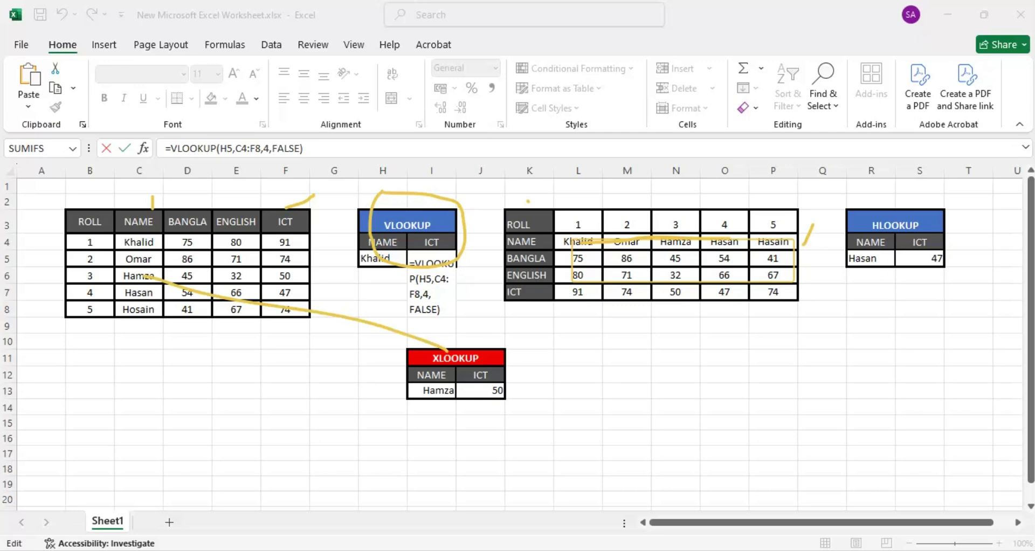
{"action": "left_click_drag", "start_coordinate": [271, 215], "coordinate": [170, 203]}
{"action": "left_click_drag", "start_coordinate": [585, 192], "coordinate": [584, 204]}
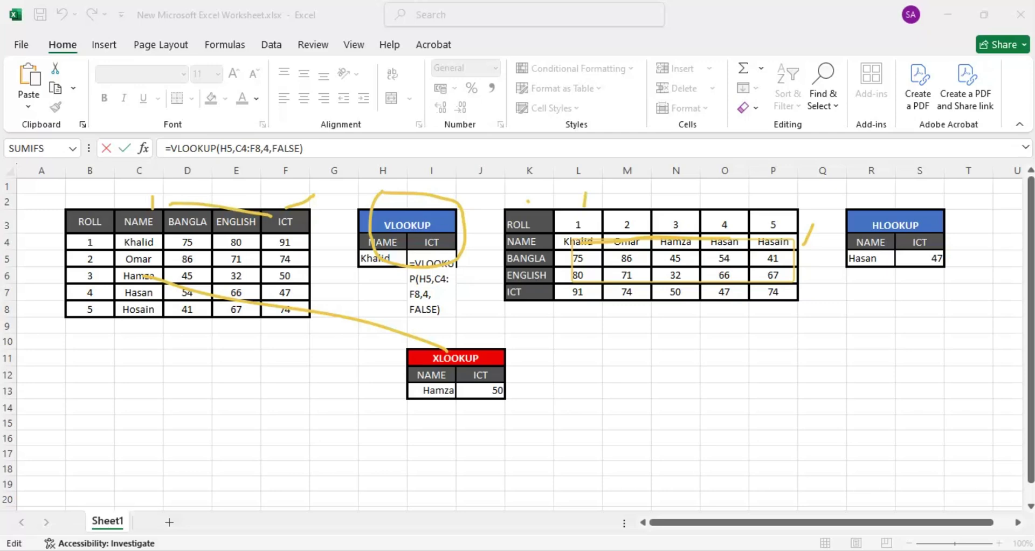
{"action": "mouse_move", "coordinate": [688, 197]}
{"action": "left_mouse_down"}
{"action": "mouse_move", "coordinate": [688, 212]}
{"action": "mouse_move", "coordinate": [634, 210]}
{"action": "left_mouse_up"}
{"action": "key", "text": "Escape"}
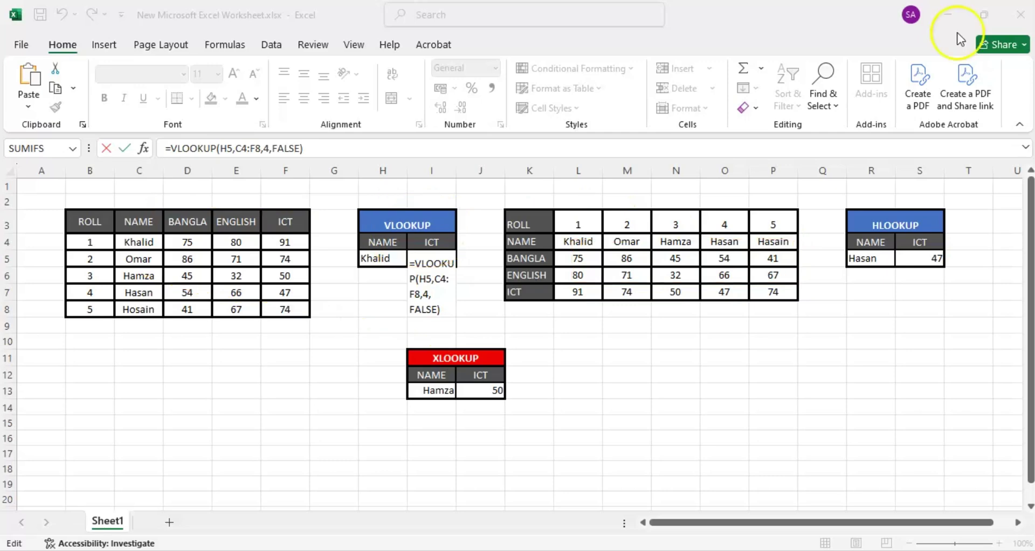